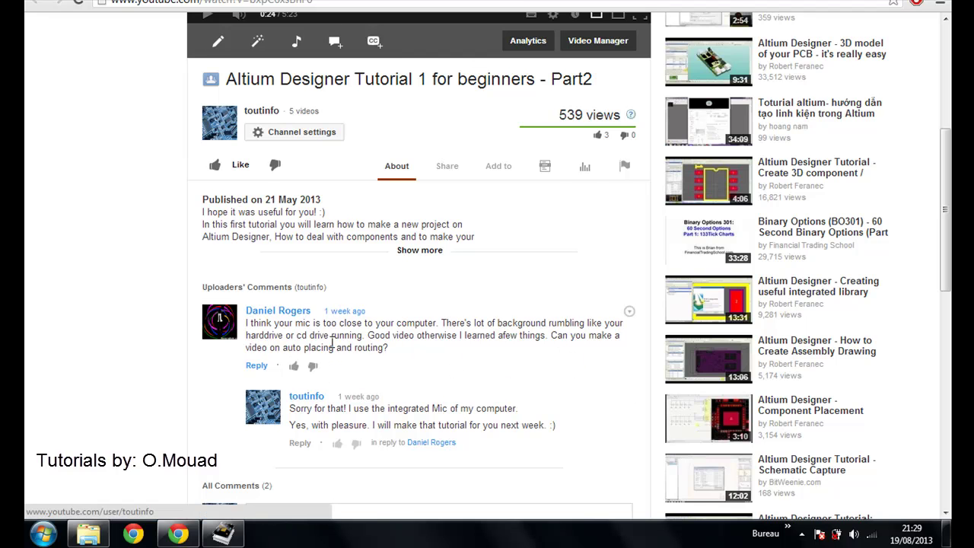
Step: Switch to Altium Designer and open the board document PCB2.PcbDoc of PCB_Project1
{"action": "left_click", "coordinate": [223, 534]}
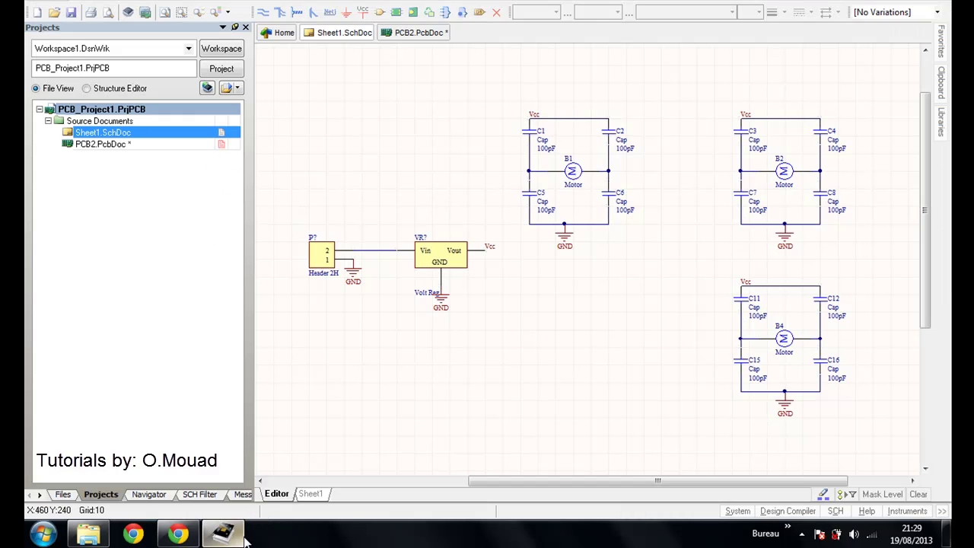
{"action": "mouse_move", "coordinate": [567, 356]}
{"action": "right_mouse_down"}
{"action": "mouse_move", "coordinate": [593, 376]}
{"action": "mouse_move", "coordinate": [562, 367]}
{"action": "right_mouse_up"}
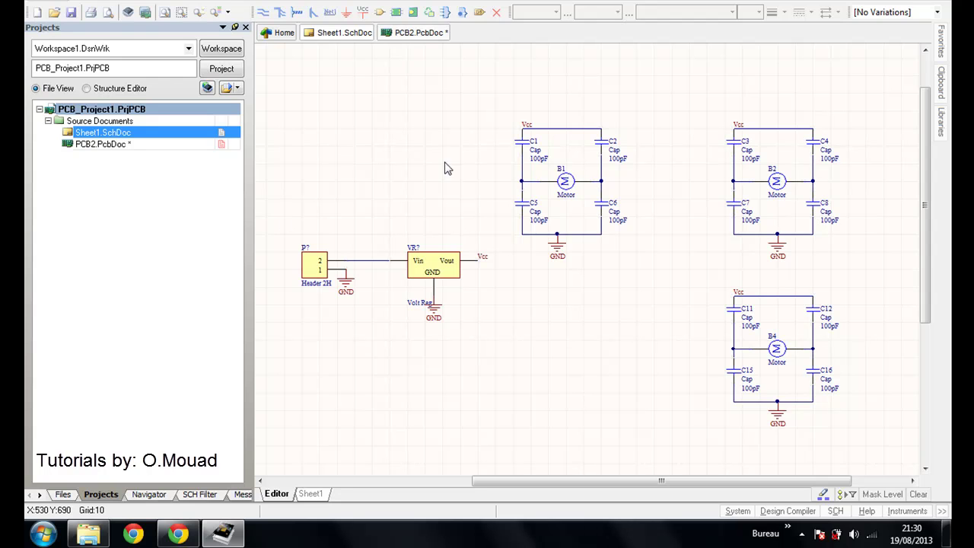
{"action": "left_click", "coordinate": [109, 150]}
{"action": "right_click_drag", "start_coordinate": [455, 215], "coordinate": [634, 215]}
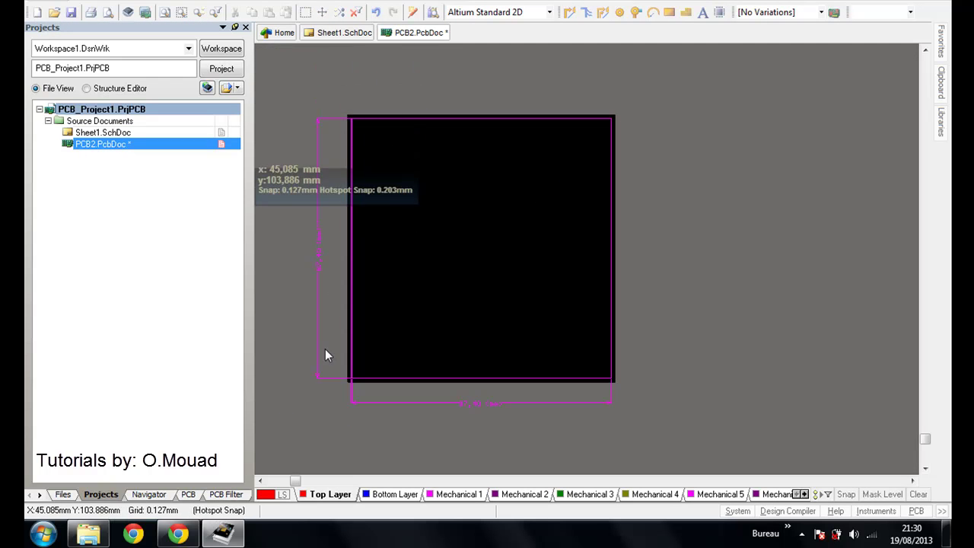
Step: Import the changes from PCB_Project1.PrjPCB into the board, executing the engineering change order and closing it
{"action": "left_click", "coordinate": [255, 2]}
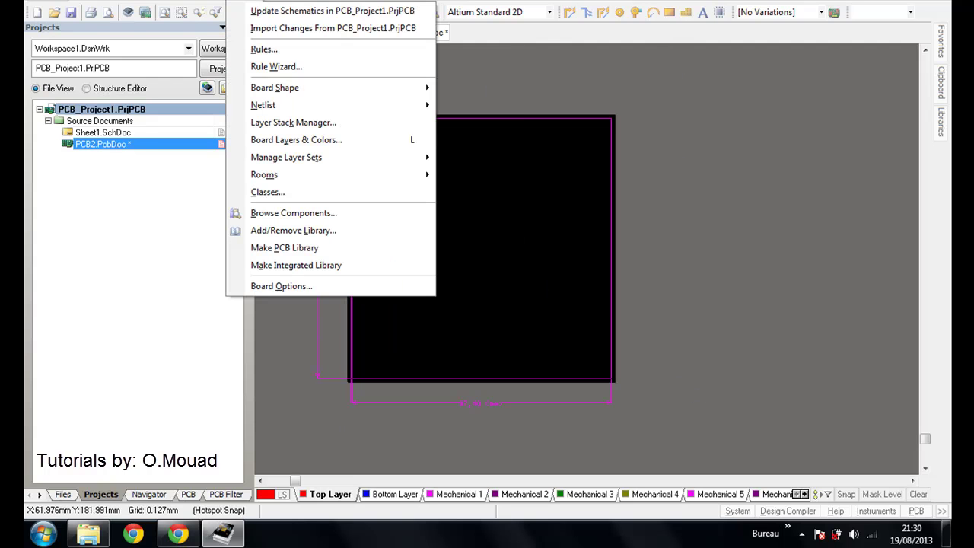
{"action": "left_click", "coordinate": [261, 28]}
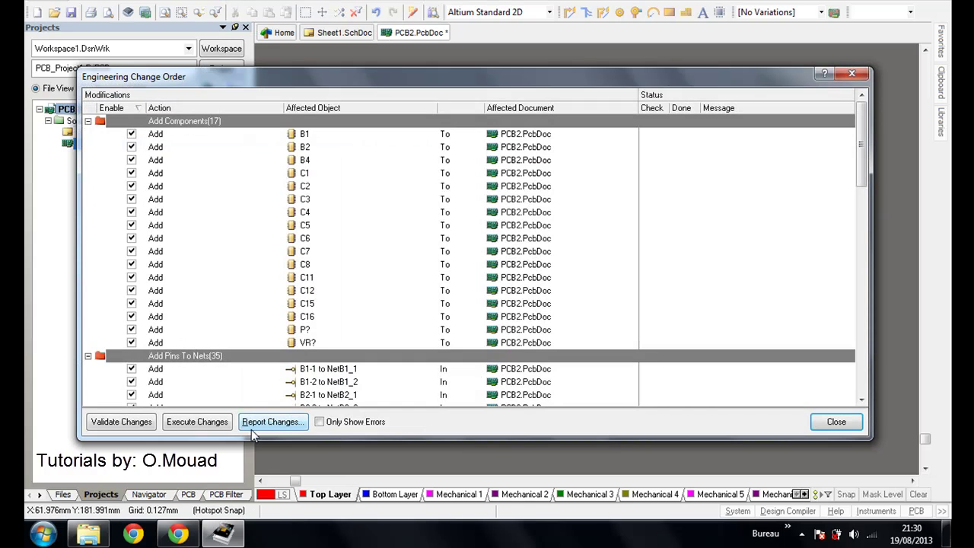
{"action": "left_click", "coordinate": [197, 422]}
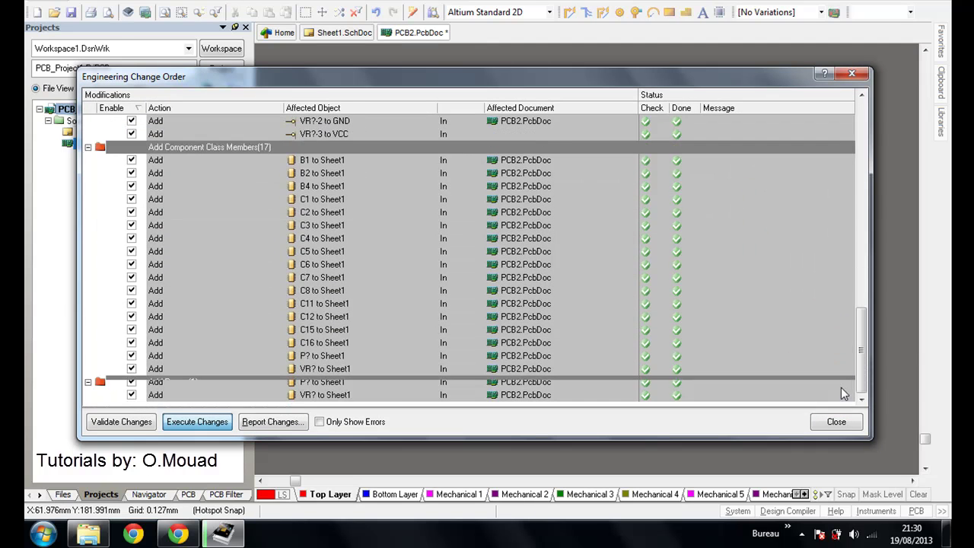
{"action": "left_click", "coordinate": [837, 421]}
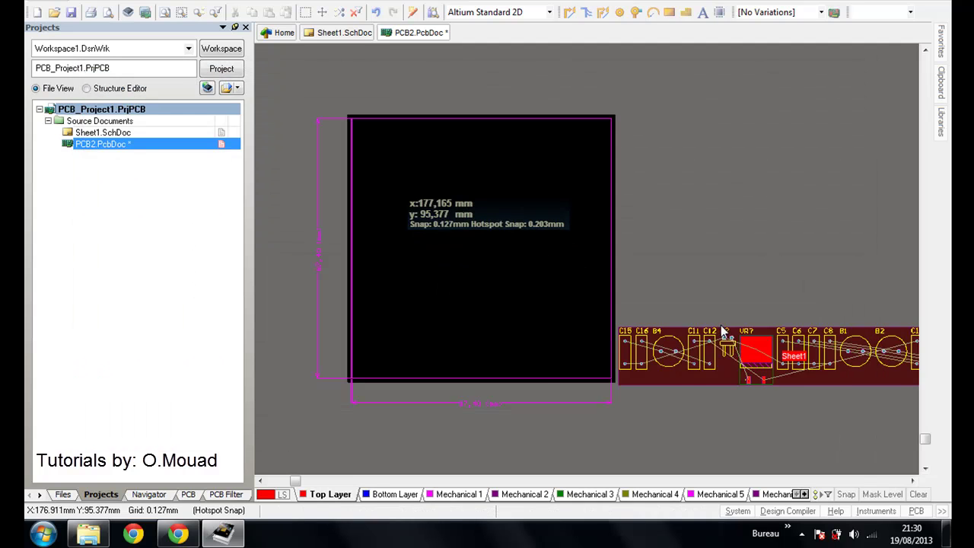
Step: Delete the Sheet1 room surrounding the imported components beside the board
{"action": "right_click_drag", "start_coordinate": [706, 330], "coordinate": [599, 308]}
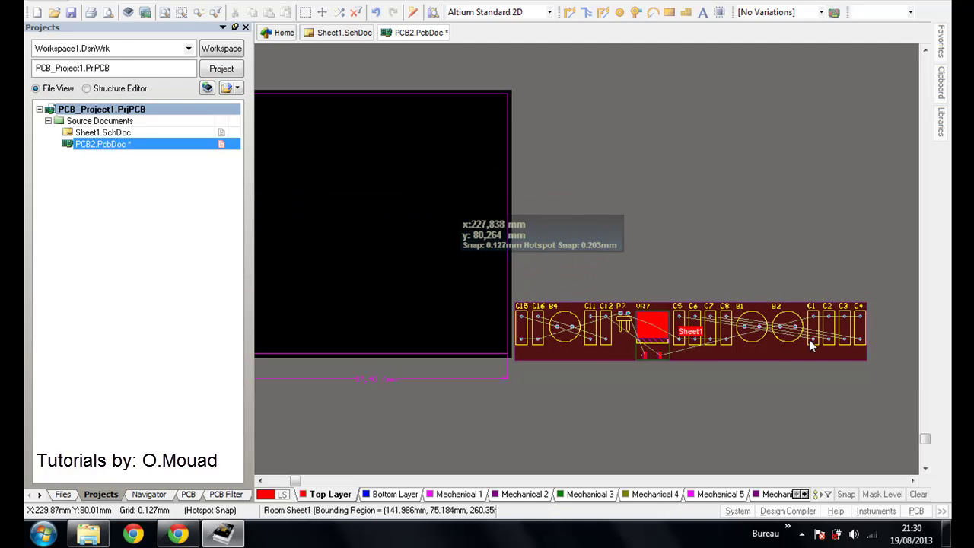
{"action": "left_click", "coordinate": [520, 357]}
{"action": "left_click", "coordinate": [542, 283]}
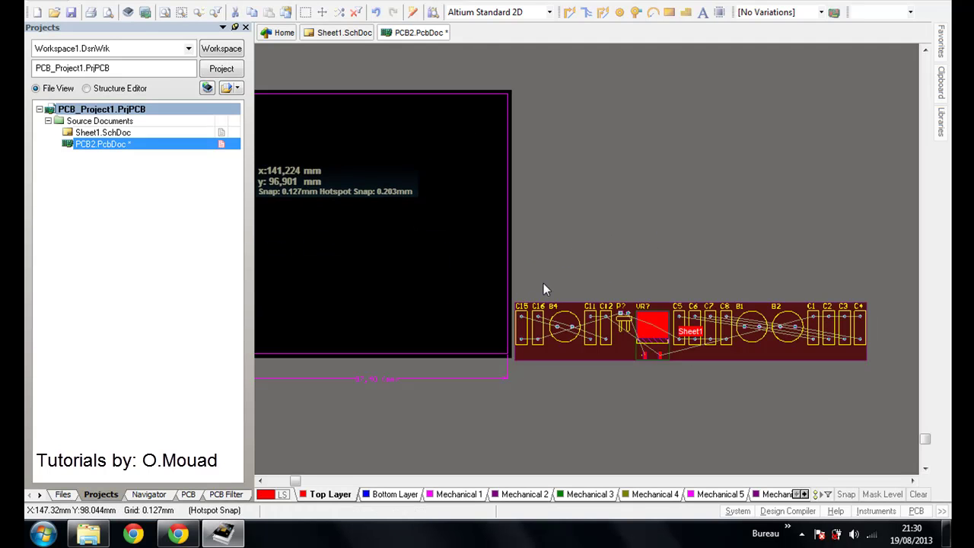
{"action": "left_click", "coordinate": [548, 350]}
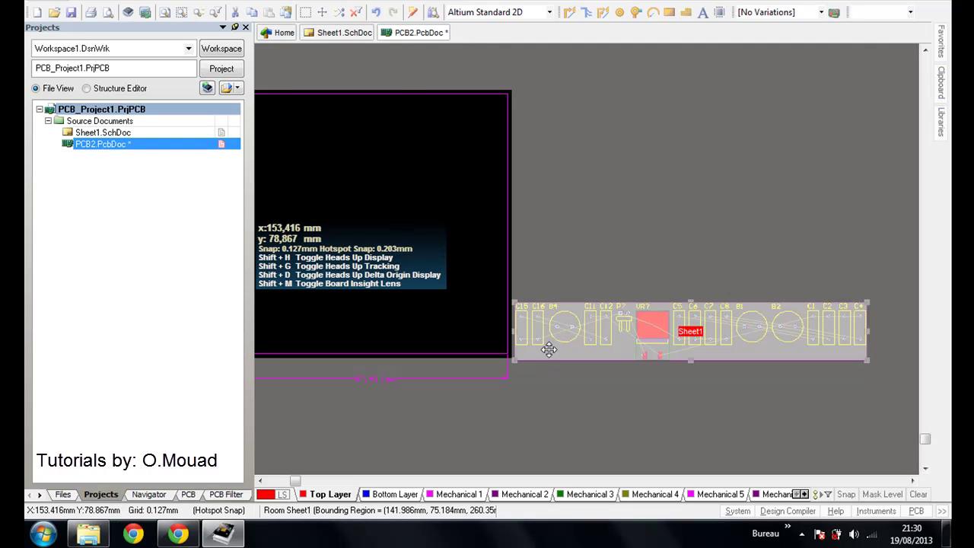
{"action": "key", "text": "Delete"}
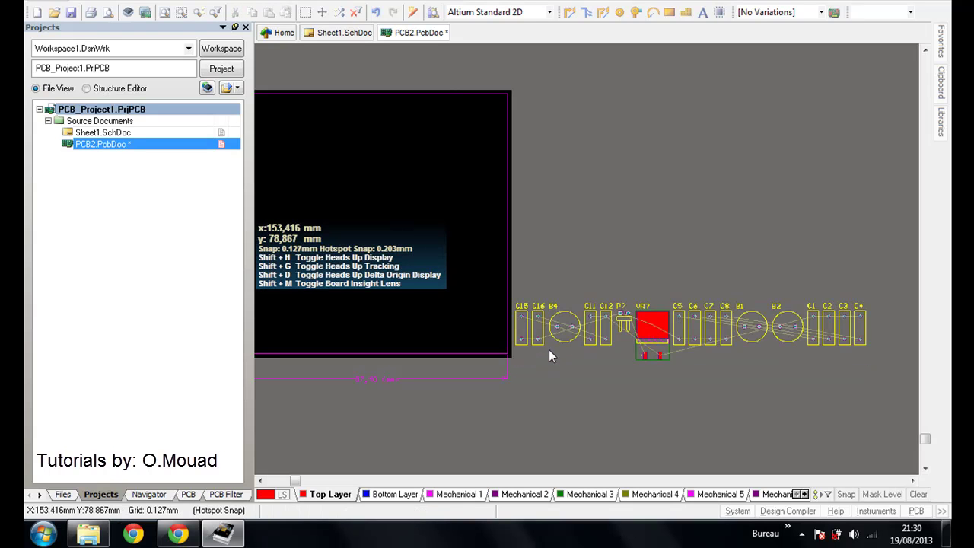
{"action": "right_click_drag", "start_coordinate": [569, 283], "coordinate": [587, 289]}
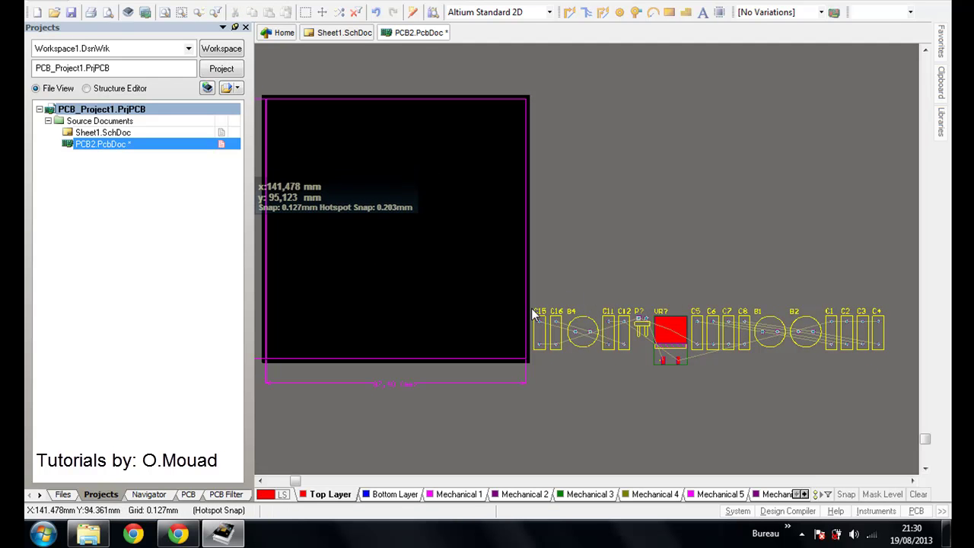
Step: Split the workspace horizontally to show PCB2.PcbDoc above Sheet1.SchDoc
{"action": "left_click", "coordinate": [323, 33]}
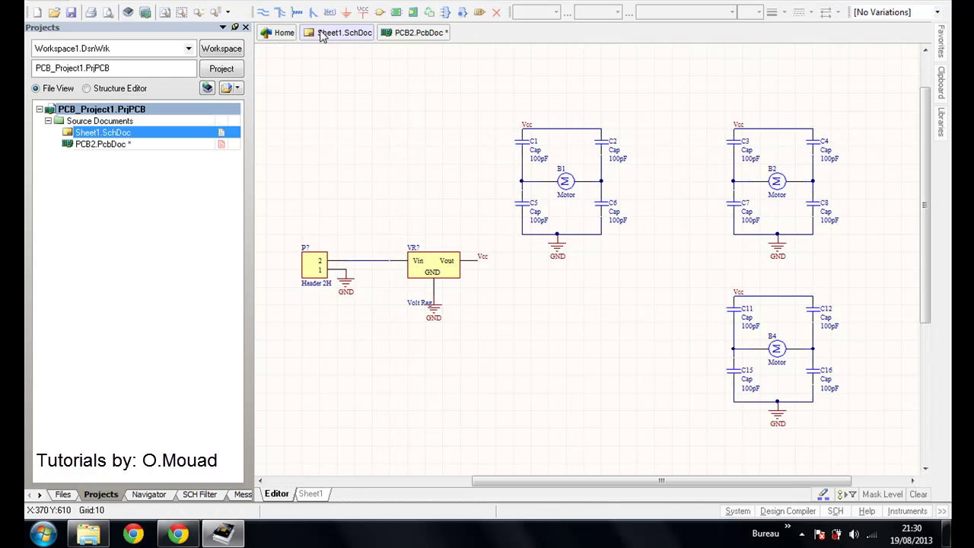
{"action": "right_click", "coordinate": [322, 33]}
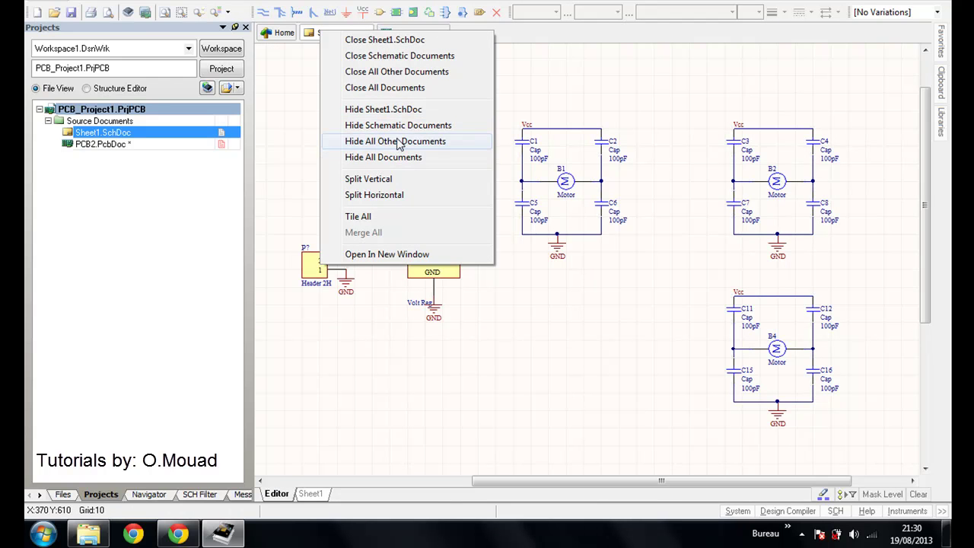
{"action": "left_click", "coordinate": [406, 196]}
{"action": "double_click", "coordinate": [132, 145]}
{"action": "right_click_drag", "start_coordinate": [379, 207], "coordinate": [378, 210]}
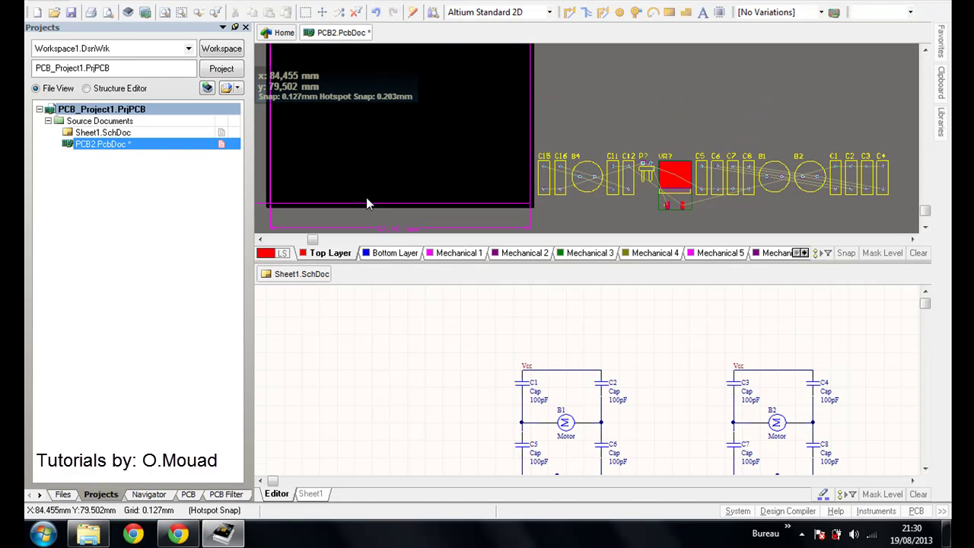
{"action": "right_click_drag", "start_coordinate": [459, 136], "coordinate": [465, 174]}
Step: Select motor B1's circuit with C1, C2, C5 and C6 in the schematic and arrange its components within a rectangle in the board's upper-right corner
{"action": "left_click", "coordinate": [413, 330]}
{"action": "scroll", "coordinate": [414, 330], "scroll_direction": "down", "scroll_amount": 5}
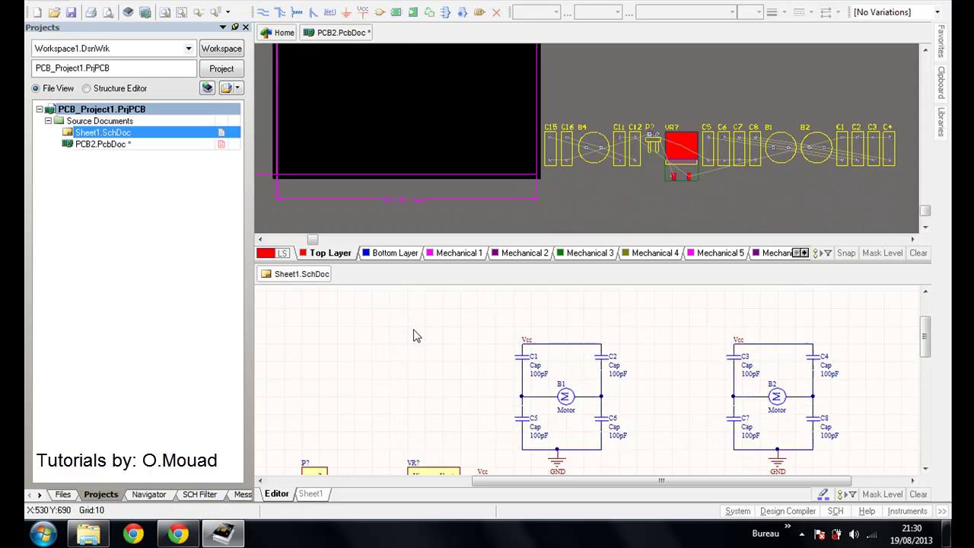
{"action": "scroll", "coordinate": [414, 330], "scroll_direction": "up", "scroll_amount": 4}
{"action": "left_click_drag", "start_coordinate": [496, 326], "coordinate": [652, 339]}
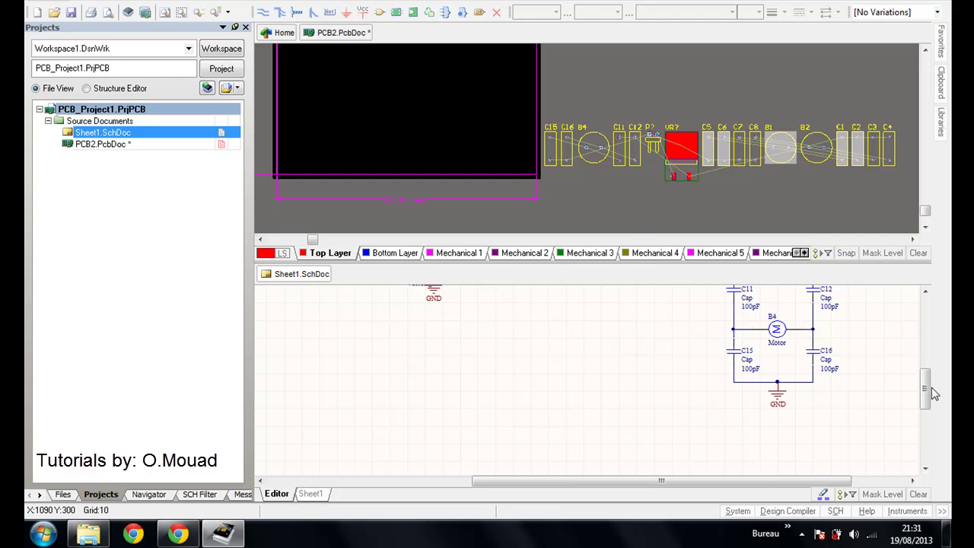
{"action": "left_click_drag", "start_coordinate": [930, 388], "coordinate": [930, 350]}
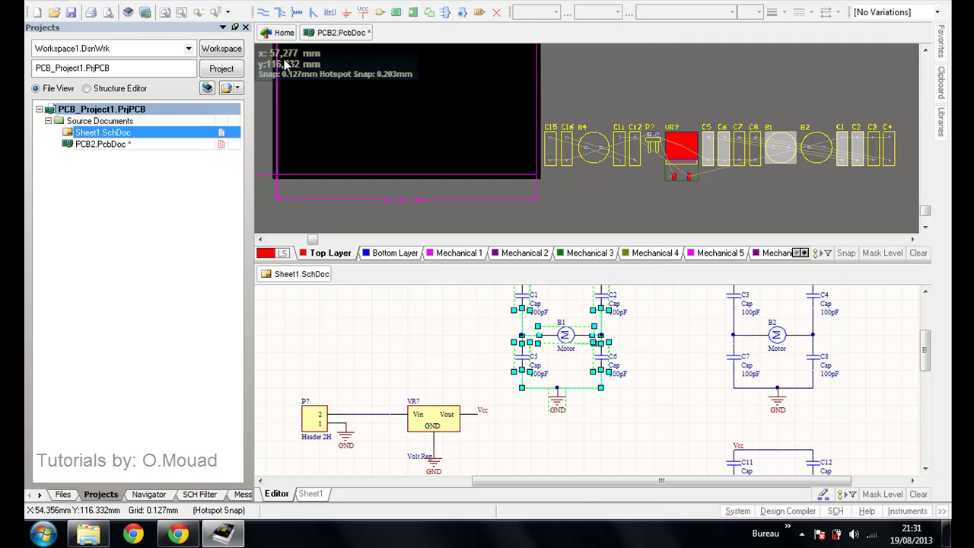
{"action": "scroll", "coordinate": [420, 51], "scroll_direction": "up", "scroll_amount": 1}
{"action": "left_click", "coordinate": [342, 33]}
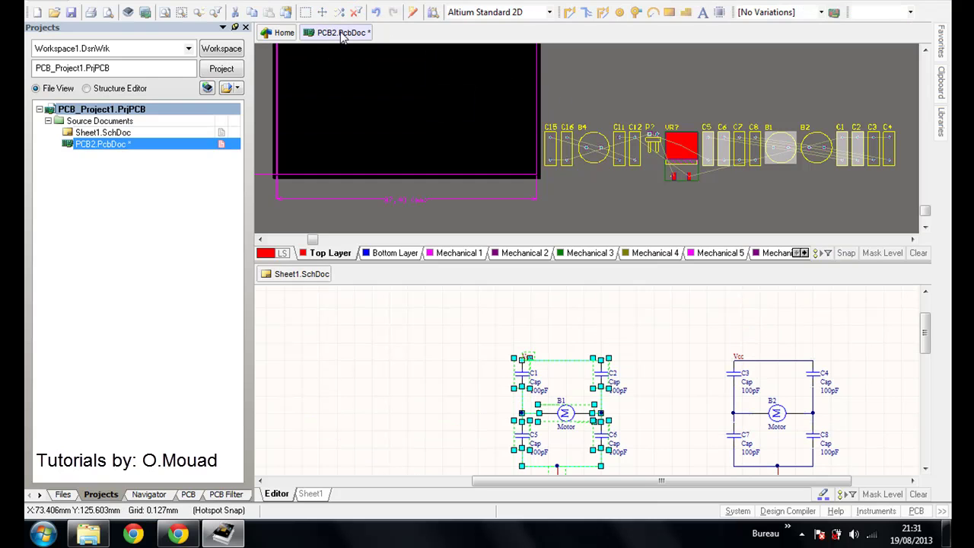
{"action": "left_click", "coordinate": [279, 1]}
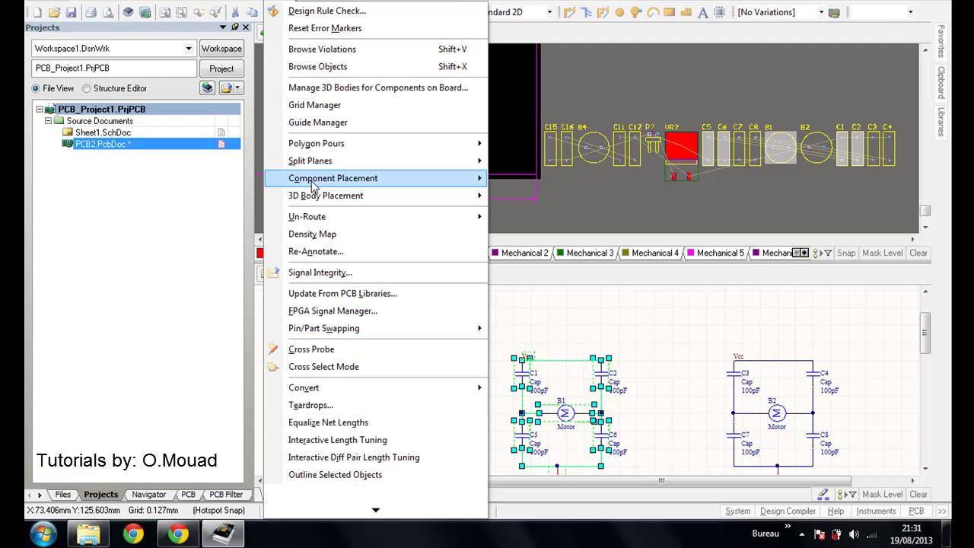
{"action": "mouse_move", "coordinate": [308, 181]}
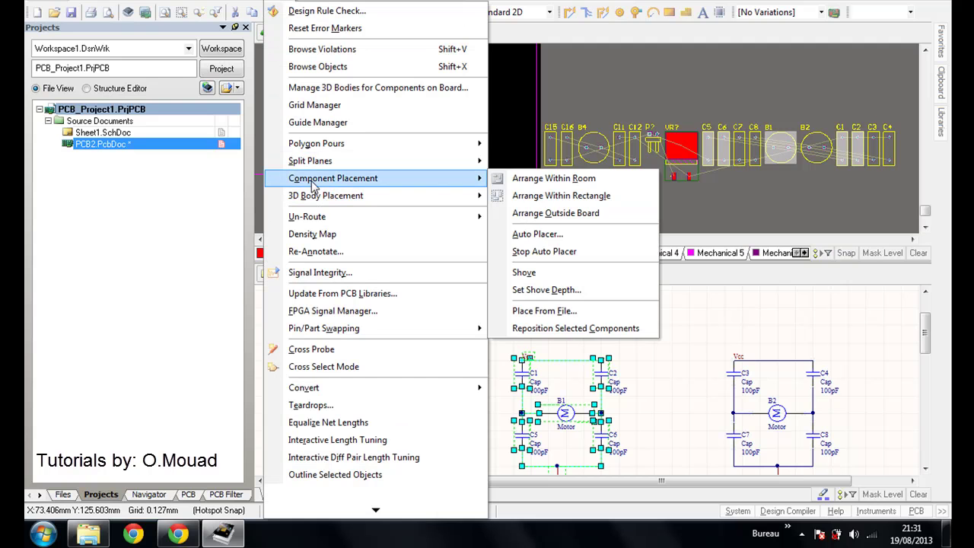
{"action": "left_click", "coordinate": [533, 196]}
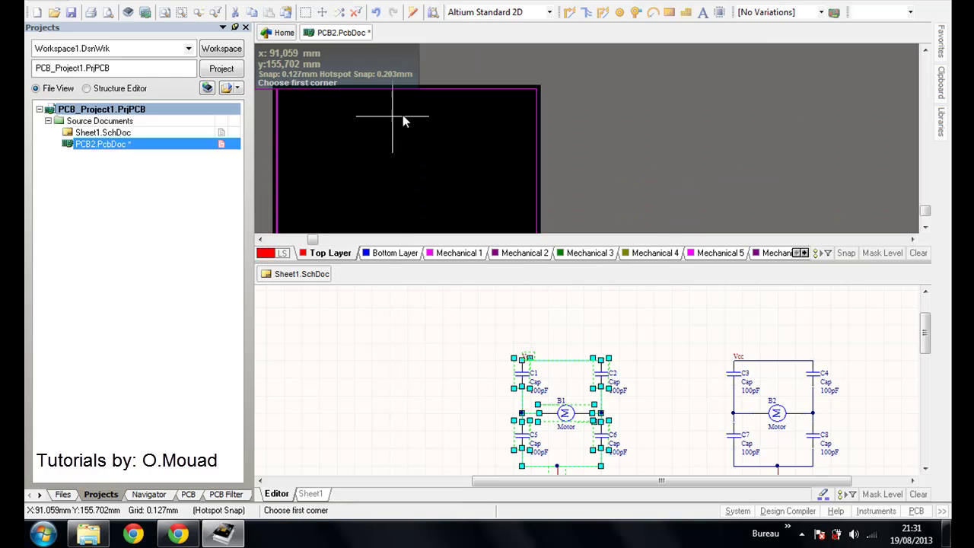
{"action": "left_click", "coordinate": [419, 100]}
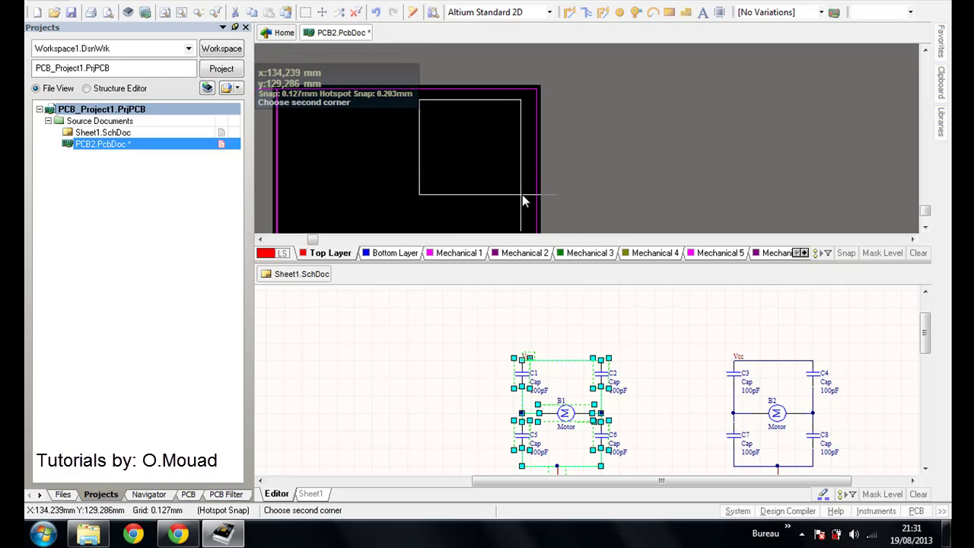
{"action": "left_click", "coordinate": [527, 199]}
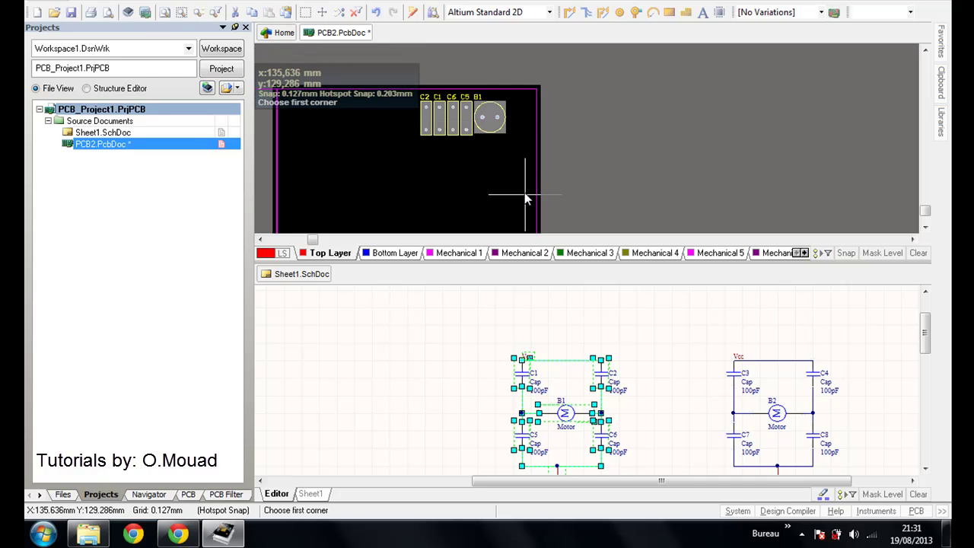
{"action": "right_click", "coordinate": [562, 130]}
Step: Select motor B2's circuit with C3, C4, C7 and C8 in the schematic and arrange its components within a rectangle below the B1 group
{"action": "scroll", "coordinate": [614, 286], "scroll_direction": "down", "scroll_amount": 3}
{"action": "left_click_drag", "start_coordinate": [723, 339], "coordinate": [843, 400]}
{"action": "scroll", "coordinate": [826, 392], "scroll_direction": "up", "scroll_amount": 5}
{"action": "scroll", "coordinate": [843, 400], "scroll_direction": "up", "scroll_amount": 4}
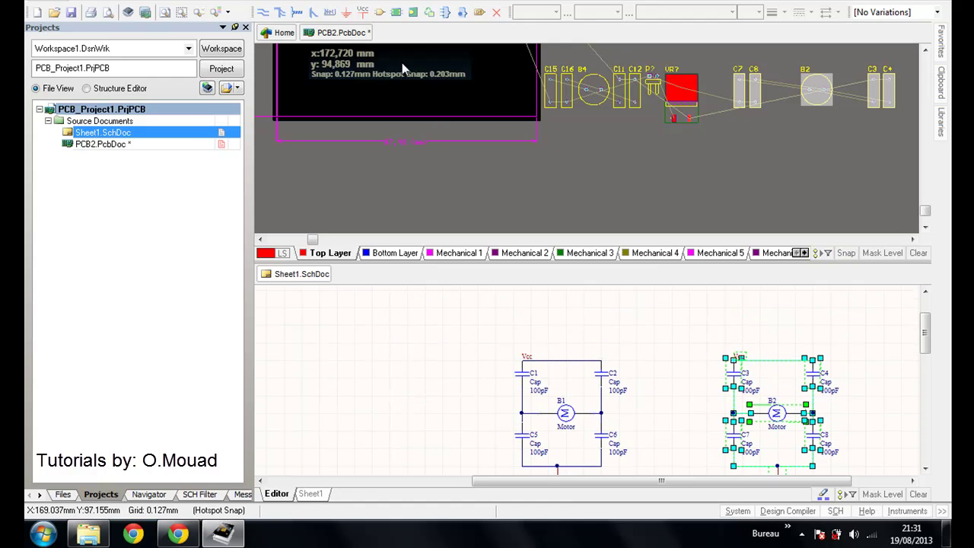
{"action": "left_click", "coordinate": [335, 33]}
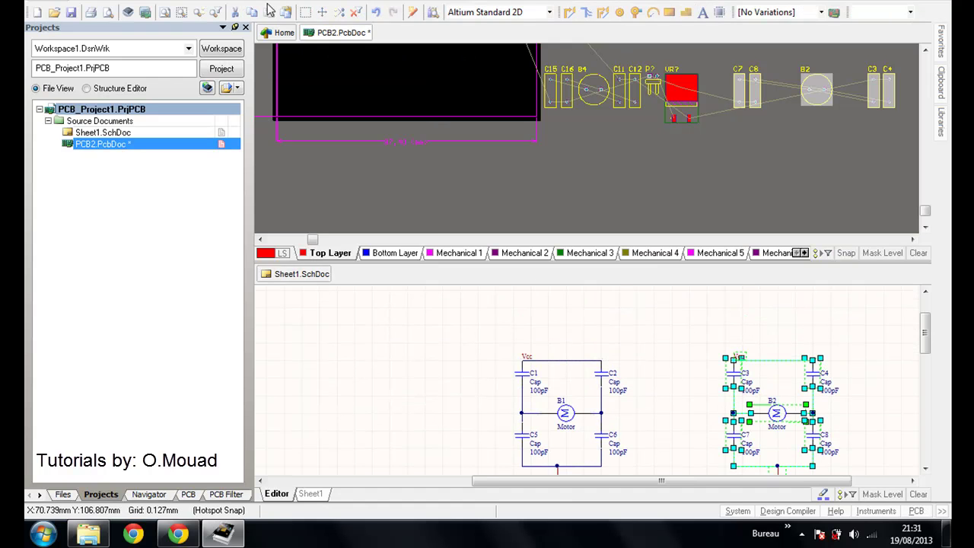
{"action": "left_click", "coordinate": [254, 0]}
{"action": "mouse_move", "coordinate": [279, 0]}
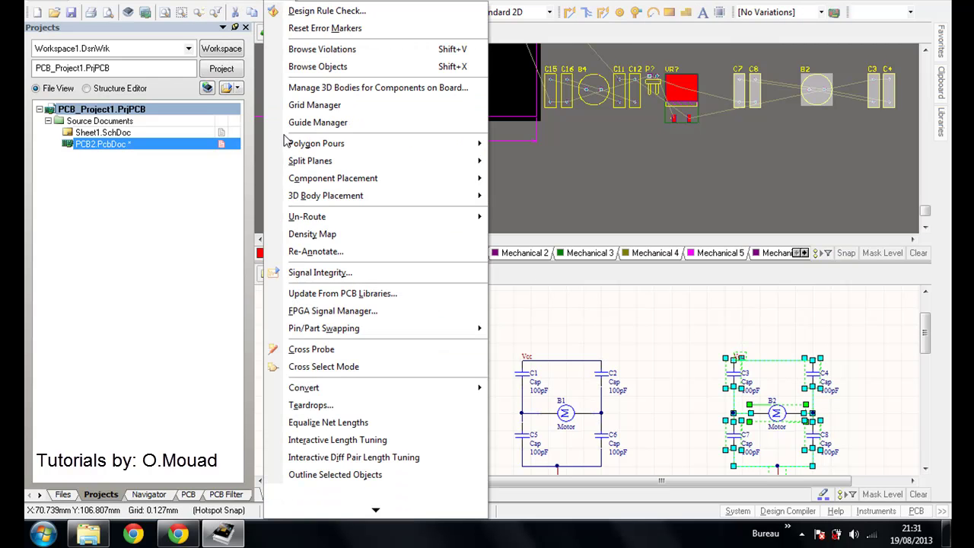
{"action": "mouse_move", "coordinate": [296, 204]}
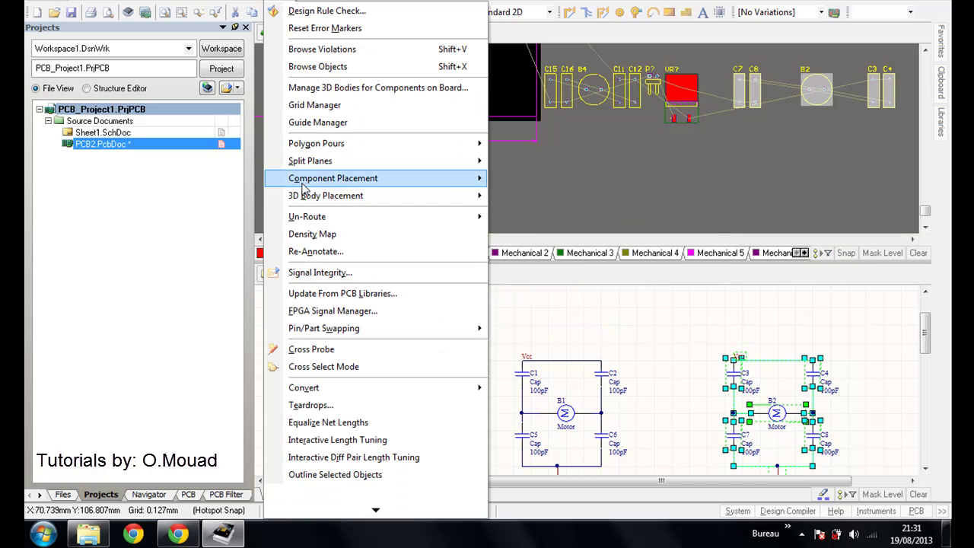
{"action": "mouse_move", "coordinate": [449, 183]}
{"action": "left_click", "coordinate": [502, 196]}
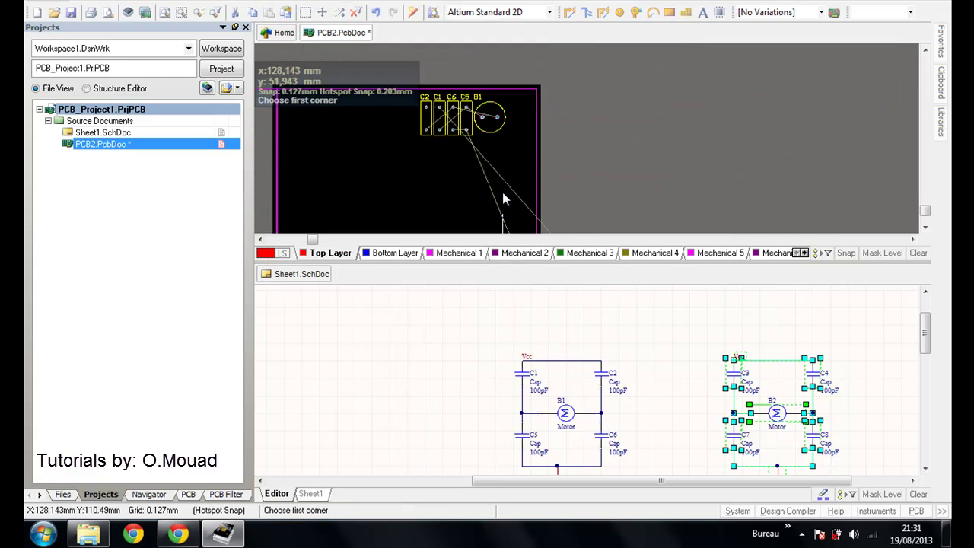
{"action": "left_click", "coordinate": [420, 142]}
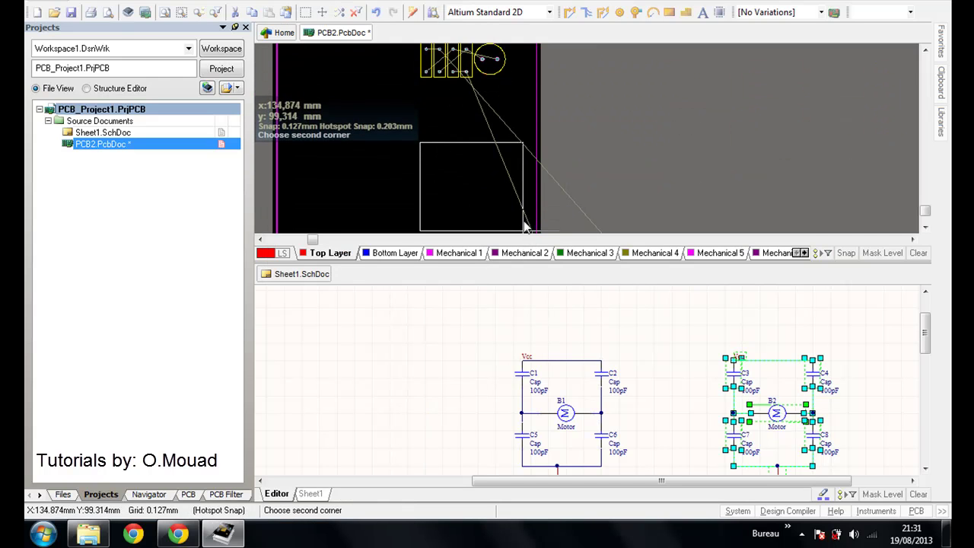
{"action": "left_click", "coordinate": [526, 229]}
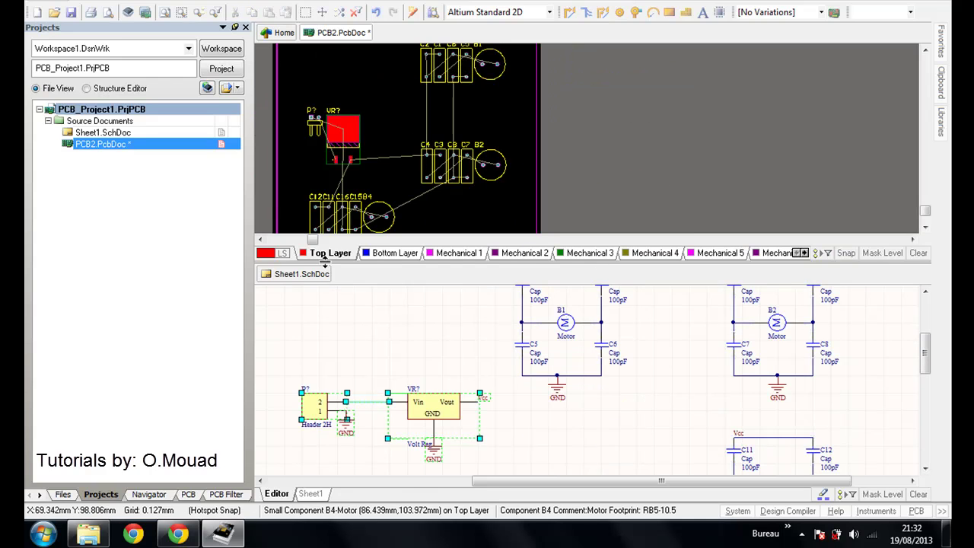
Step: Close Sheet1.SchDoc so the PCB layout fills the workspace, and centre the board in view
{"action": "right_click", "coordinate": [322, 276]}
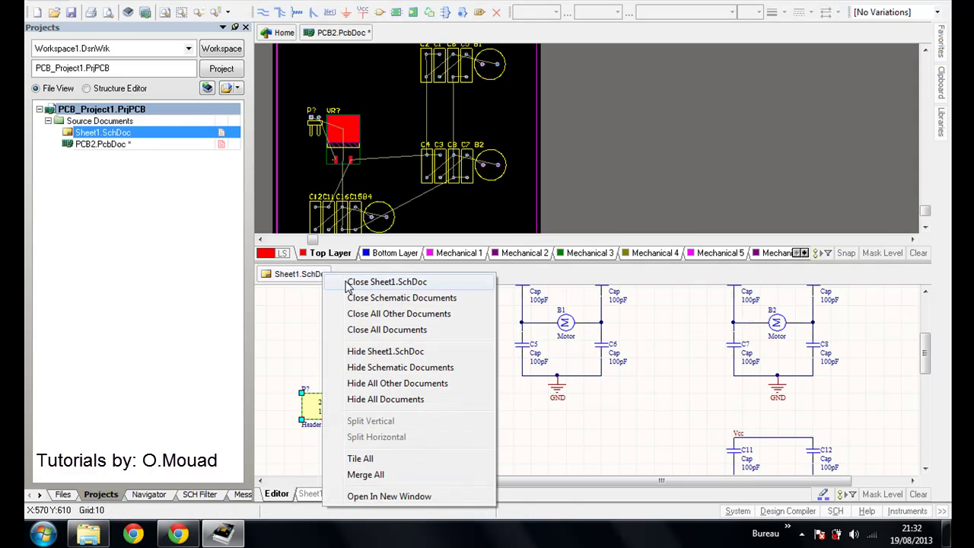
{"action": "left_click", "coordinate": [349, 282]}
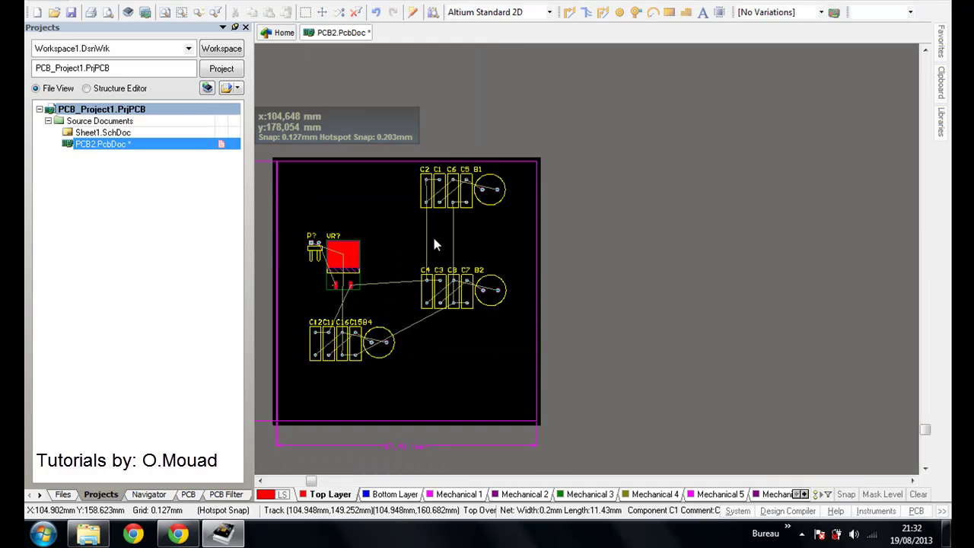
{"action": "right_click_drag", "start_coordinate": [321, 252], "coordinate": [417, 276]}
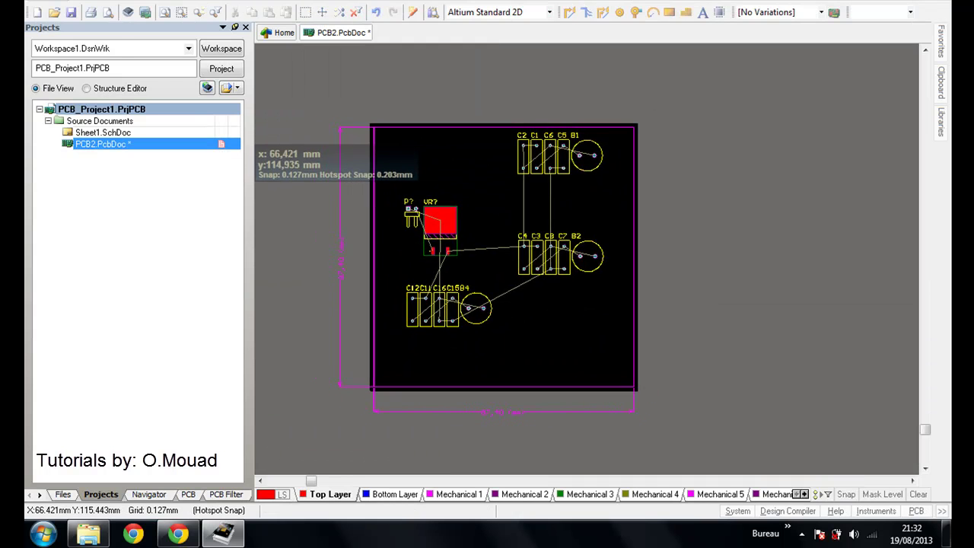
{"action": "scroll", "coordinate": [417, 275], "scroll_direction": "up", "scroll_amount": 2, "text": "ctrl"}
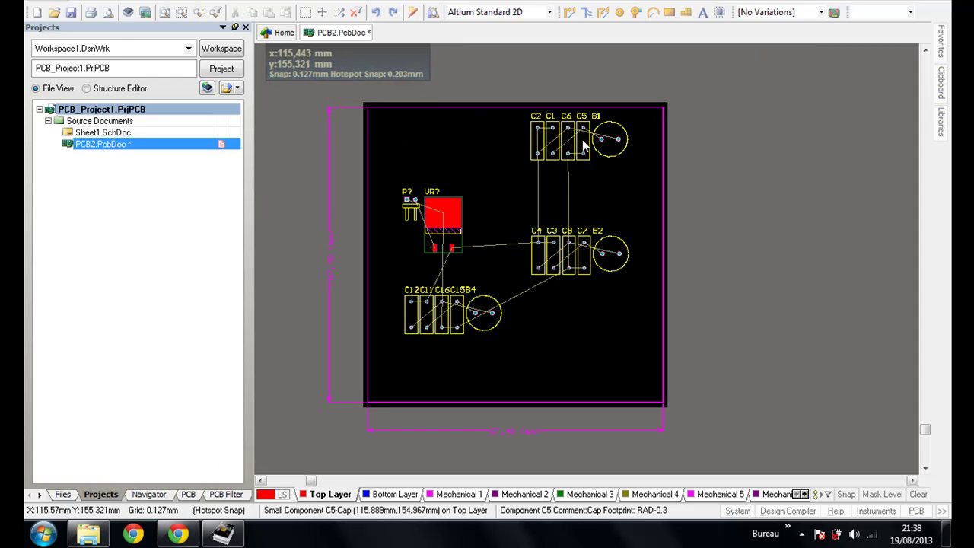
Step: Rotate motor B1 by 90 degrees, move C5 to its right, and open Sheet1.SchDoc at B1's circuit for reference
{"action": "left_click", "coordinate": [582, 145]}
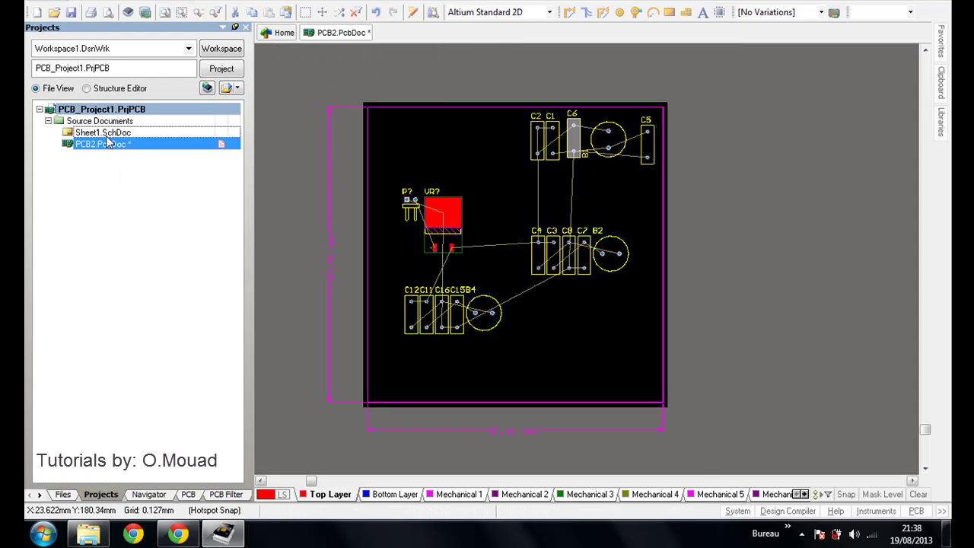
{"action": "double_click", "coordinate": [107, 133]}
{"action": "right_click_drag", "start_coordinate": [558, 147], "coordinate": [531, 153]}
{"action": "middle_click_drag", "start_coordinate": [531, 153], "coordinate": [531, 153]}
{"action": "scroll", "coordinate": [530, 153], "scroll_direction": "down", "scroll_amount": 2, "text": "ctrl"}
{"action": "right_click_drag", "start_coordinate": [528, 158], "coordinate": [255, 229]}
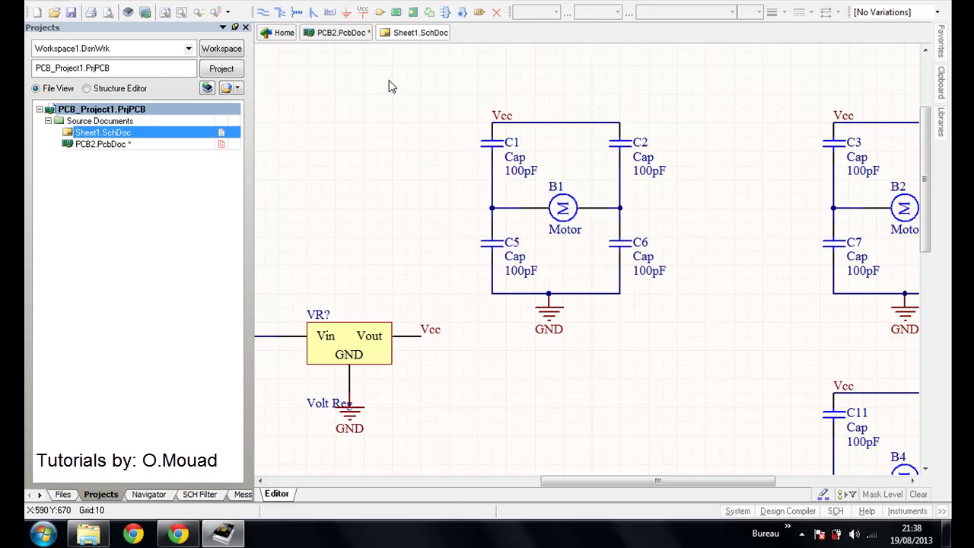
Step: In PCB2.PcbDoc, place C1 left of motor B1, C6 below C1 and C2 below C5, and compare with the schematic
{"action": "left_click", "coordinate": [339, 33]}
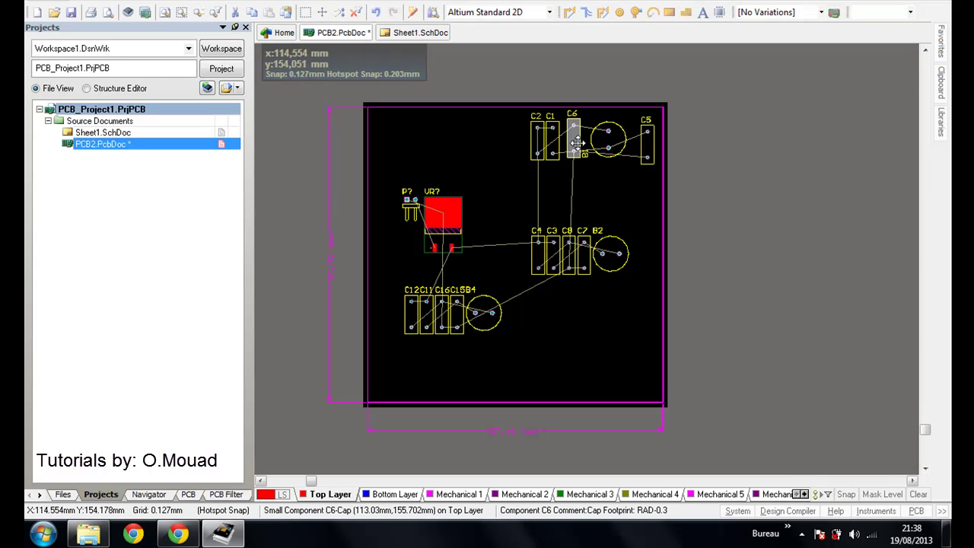
{"action": "left_click_drag", "start_coordinate": [585, 144], "coordinate": [573, 184]}
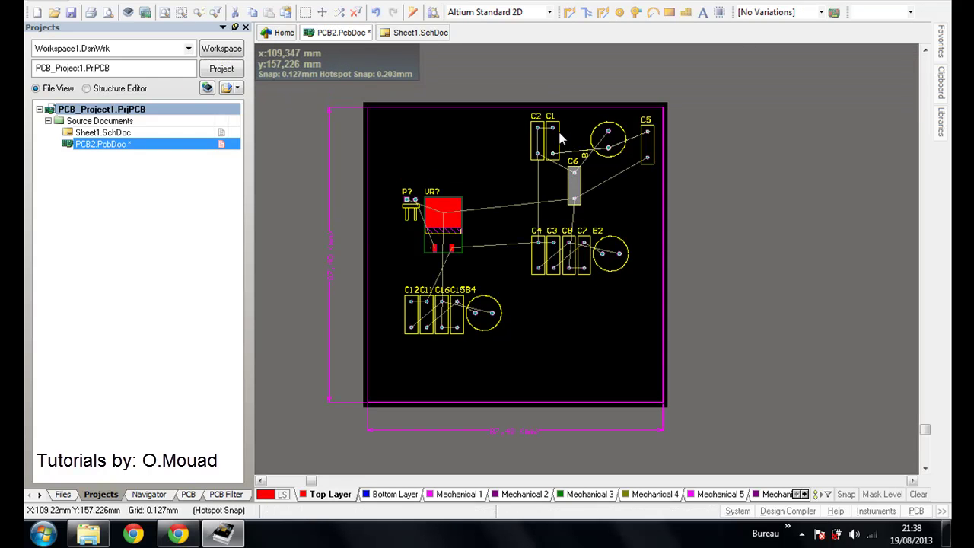
{"action": "left_click_drag", "start_coordinate": [554, 139], "coordinate": [644, 200]}
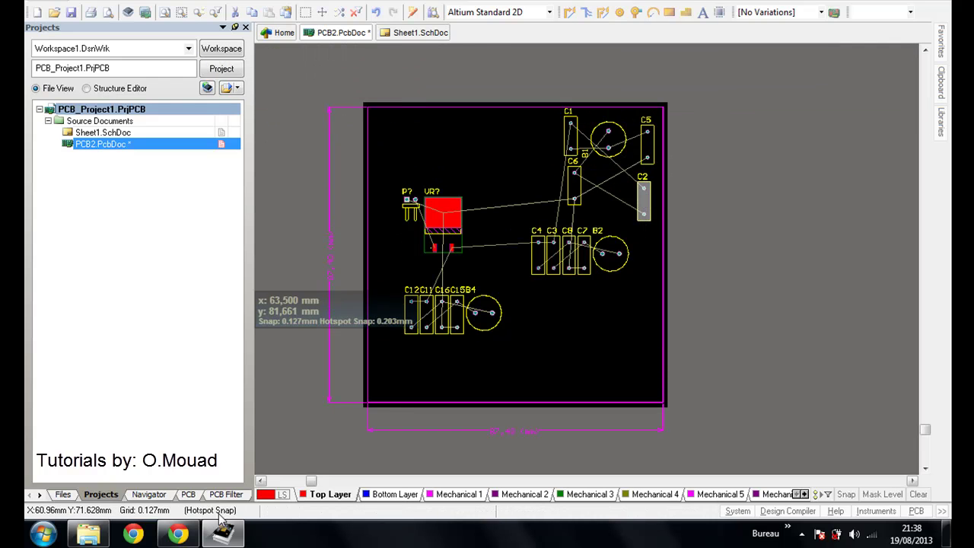
{"action": "left_click", "coordinate": [418, 32]}
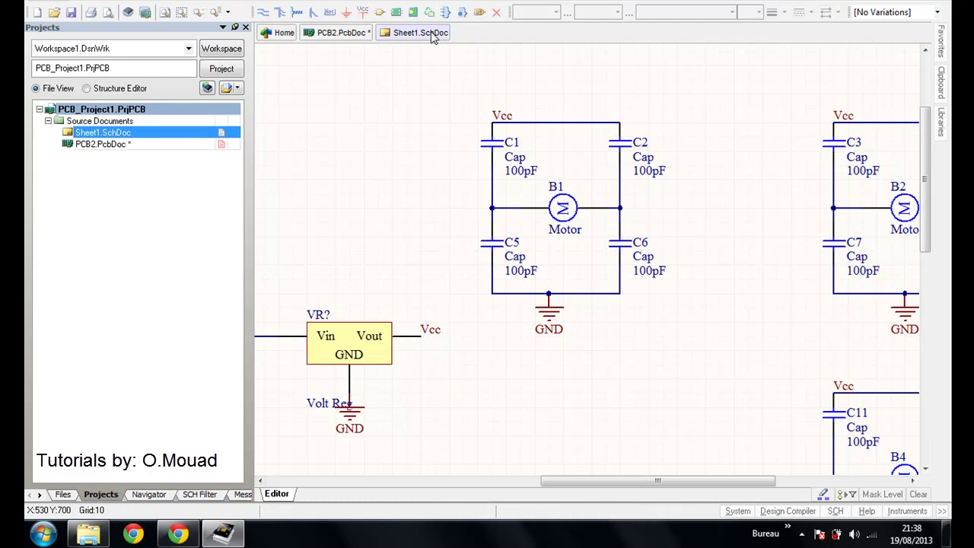
{"action": "left_click", "coordinate": [364, 35]}
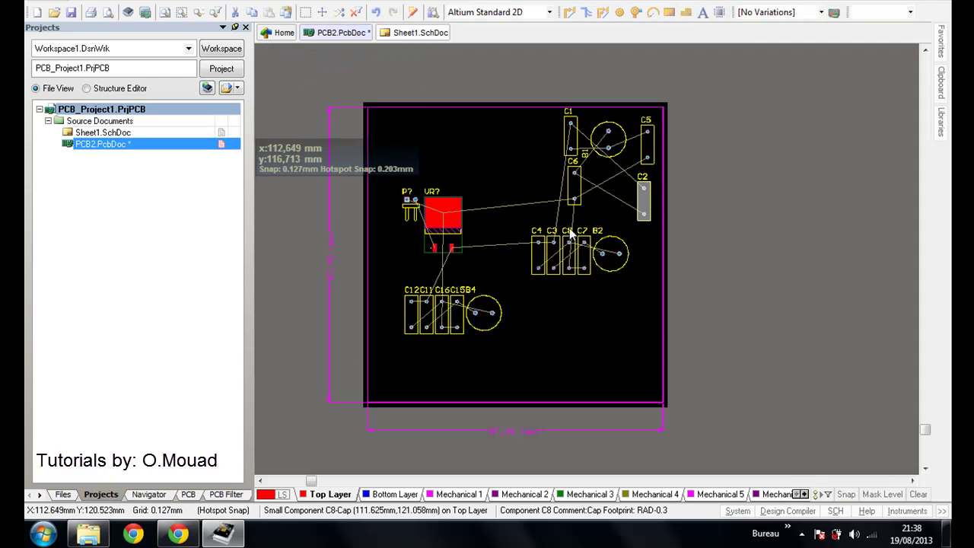
Step: Swap C5 and C6 on the board so C5 sits below C1 and C6 sits right of motor B1
{"action": "left_click", "coordinate": [574, 183]}
{"action": "double_click", "coordinate": [615, 194]}
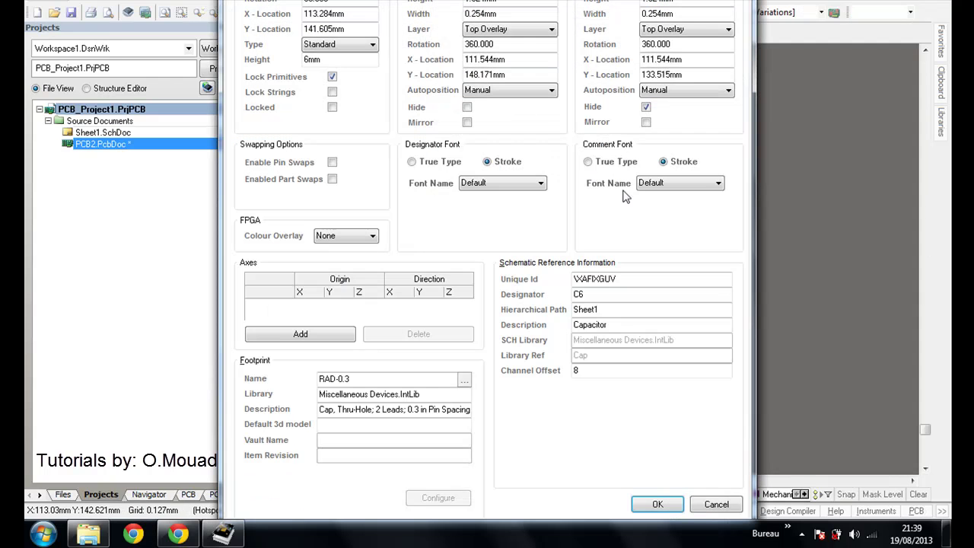
{"action": "left_click", "coordinate": [722, 505]}
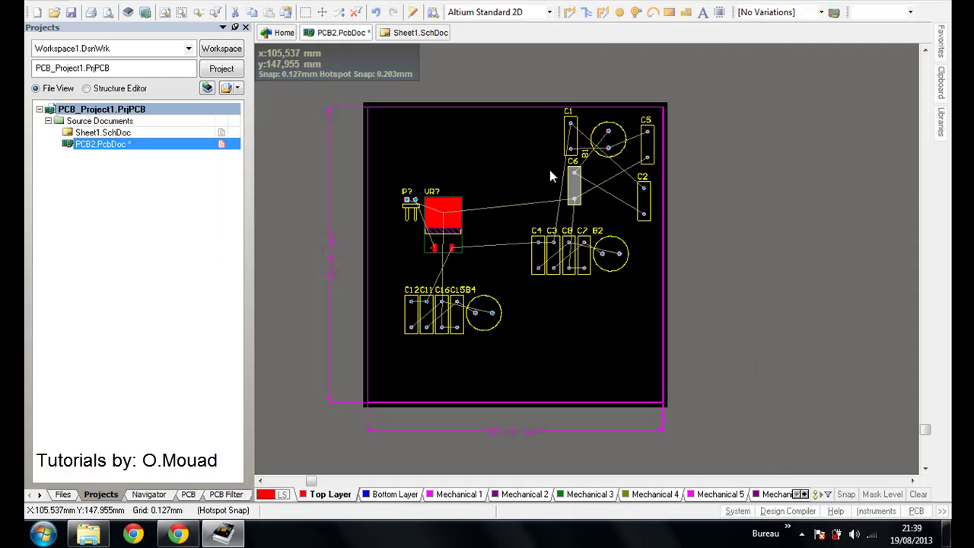
{"action": "left_click_drag", "start_coordinate": [571, 183], "coordinate": [615, 195]}
{"action": "left_click_drag", "start_coordinate": [648, 149], "coordinate": [566, 190]}
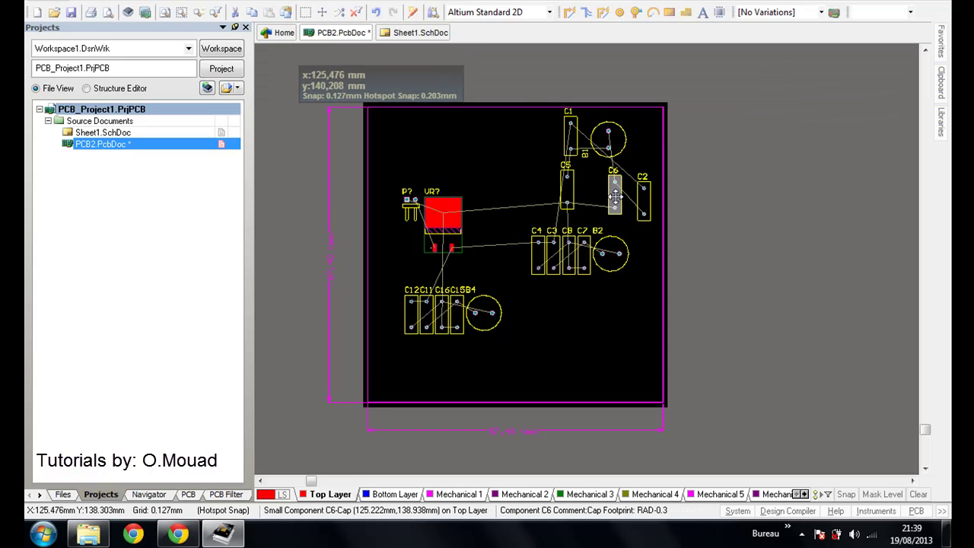
{"action": "left_click_drag", "start_coordinate": [616, 189], "coordinate": [641, 150]}
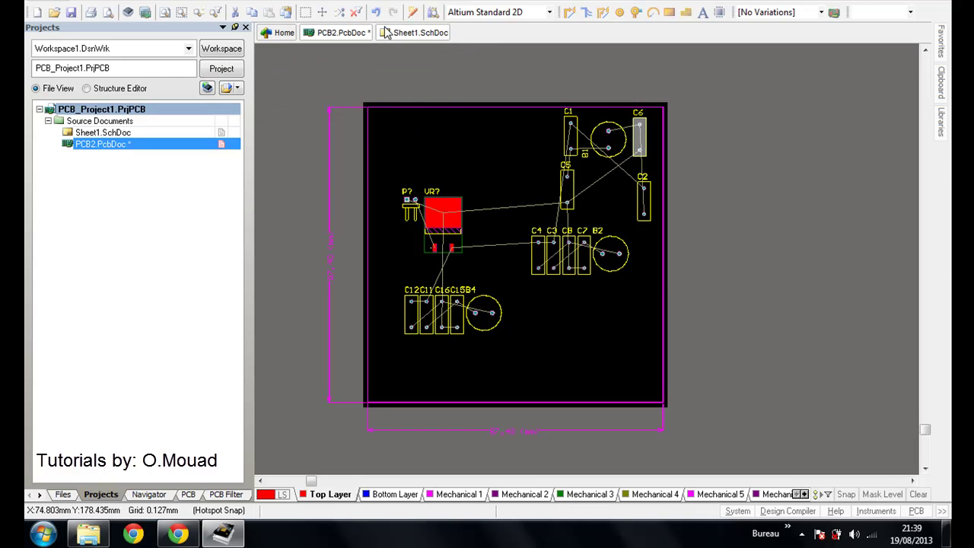
{"action": "left_click", "coordinate": [314, 33]}
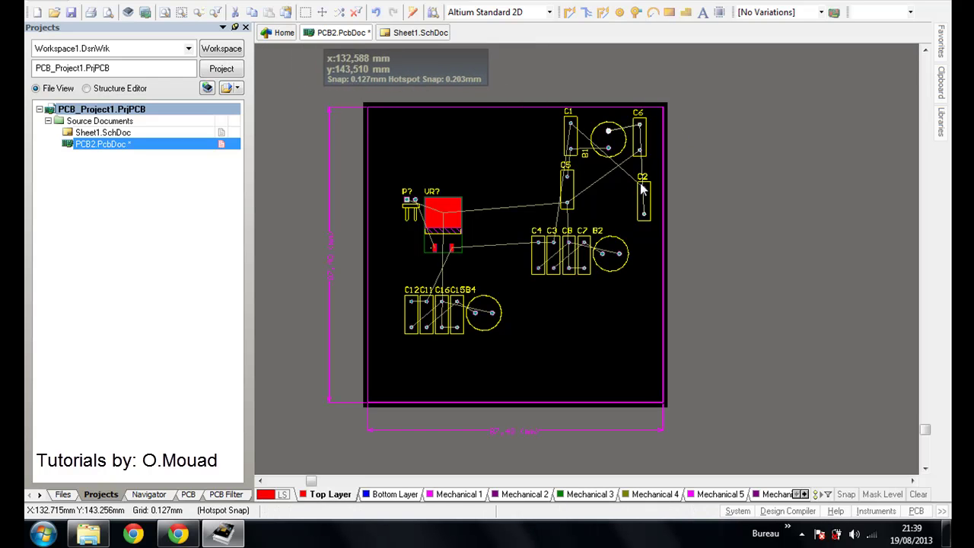
Step: Rotate C2 by 180 degrees and place it directly below C6
{"action": "left_click_drag", "start_coordinate": [645, 196], "coordinate": [639, 182]}
{"action": "key", "text": "space"}
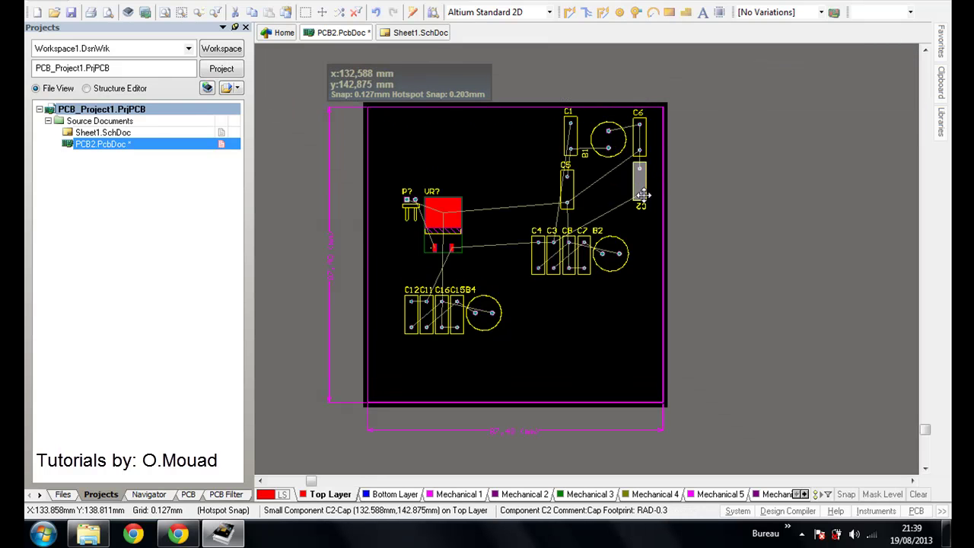
{"action": "left_click", "coordinate": [685, 152]}
Step: Shift C1 slightly left so it lines up vertically above C5
{"action": "scroll", "coordinate": [684, 152], "scroll_direction": "up", "scroll_amount": 1}
{"action": "scroll", "coordinate": [684, 142], "scroll_direction": "up", "scroll_amount": 2, "text": "ctrl"}
{"action": "right_click_drag", "start_coordinate": [573, 276], "coordinate": [738, 183]}
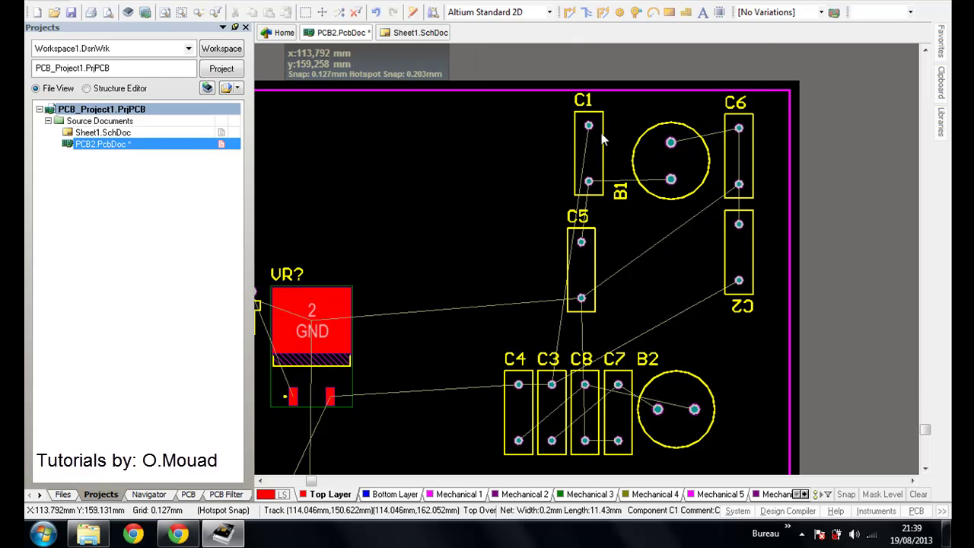
{"action": "mouse_move", "coordinate": [600, 141]}
{"action": "left_mouse_down"}
{"action": "mouse_move", "coordinate": [587, 152]}
{"action": "mouse_move", "coordinate": [505, 144]}
{"action": "mouse_move", "coordinate": [585, 149]}
{"action": "left_mouse_up"}
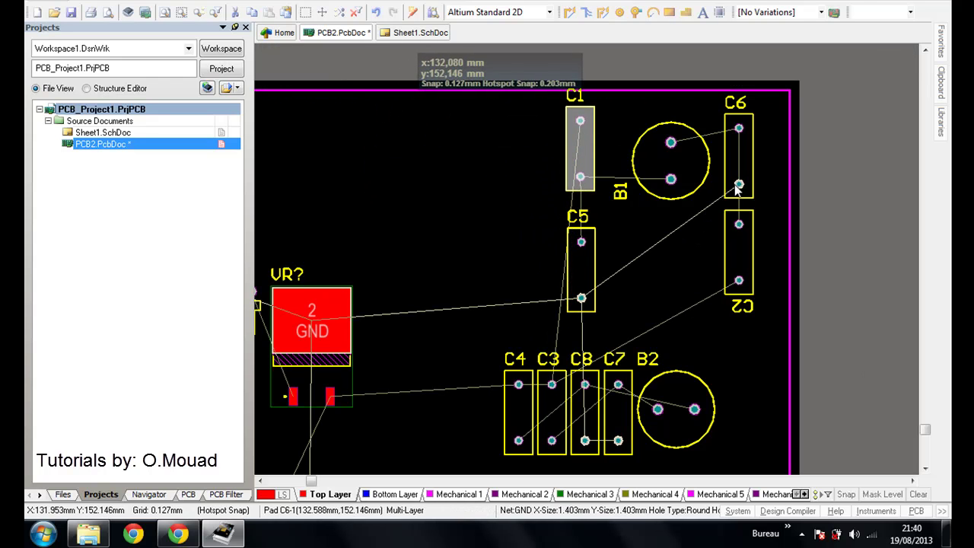
Step: Rotate motor B2 by 90 degrees on the board and check its capacitor connections in Sheet1.SchDoc
{"action": "scroll", "coordinate": [734, 184], "scroll_direction": "up", "scroll_amount": 3, "text": "ctrl"}
{"action": "scroll", "coordinate": [734, 183], "scroll_direction": "up", "scroll_amount": 4, "text": "ctrl"}
{"action": "scroll", "coordinate": [734, 184], "scroll_direction": "down", "scroll_amount": 1, "text": "ctrl"}
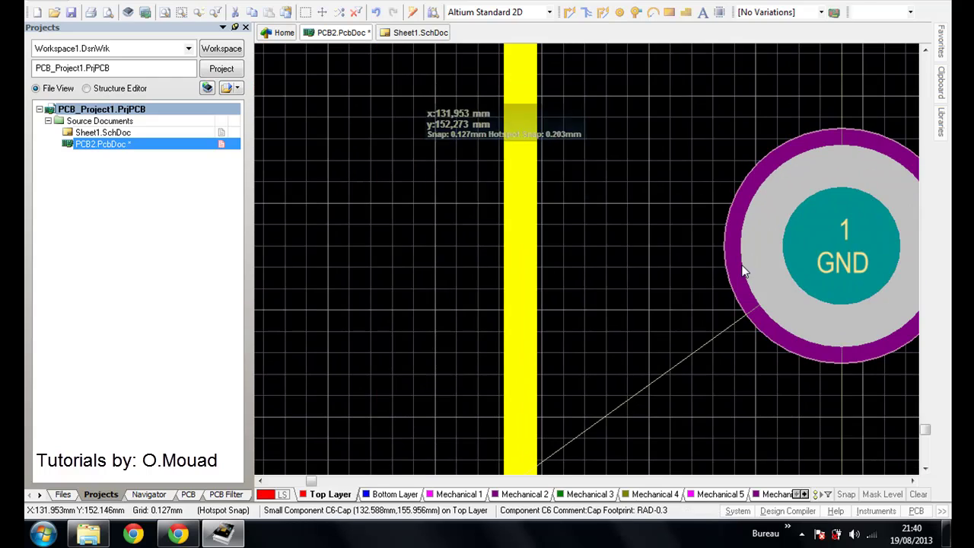
{"action": "scroll", "coordinate": [721, 254], "scroll_direction": "down", "scroll_amount": 6, "text": "ctrl"}
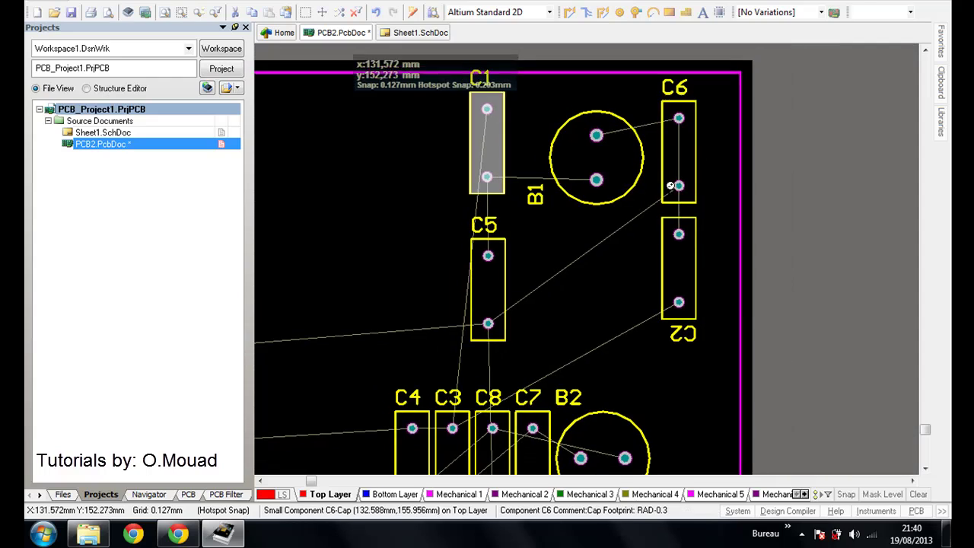
{"action": "right_click_drag", "start_coordinate": [436, 335], "coordinate": [578, 363]}
{"action": "scroll", "coordinate": [570, 327], "scroll_direction": "down", "scroll_amount": 3}
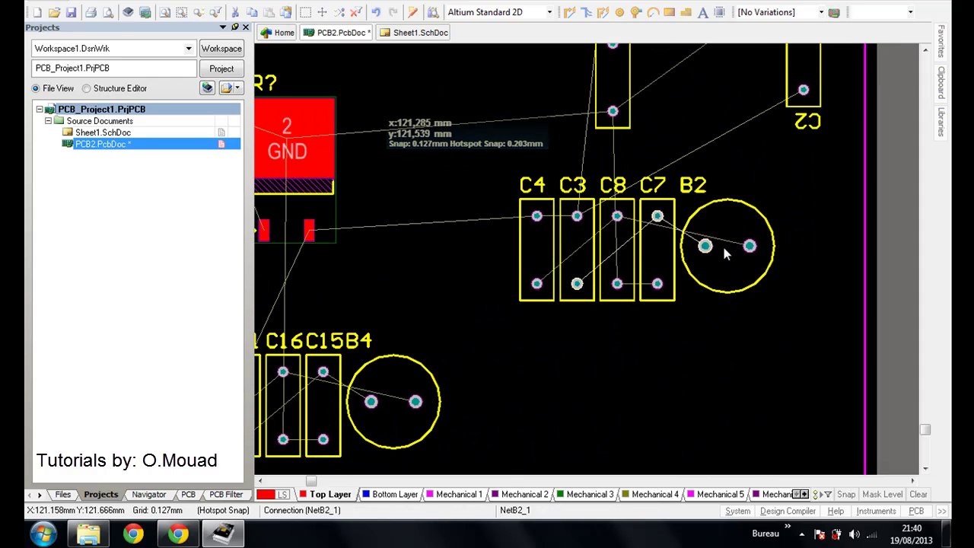
{"action": "left_click_drag", "start_coordinate": [726, 237], "coordinate": [727, 242]}
{"action": "key", "text": "space"}
{"action": "left_click", "coordinate": [392, 35]}
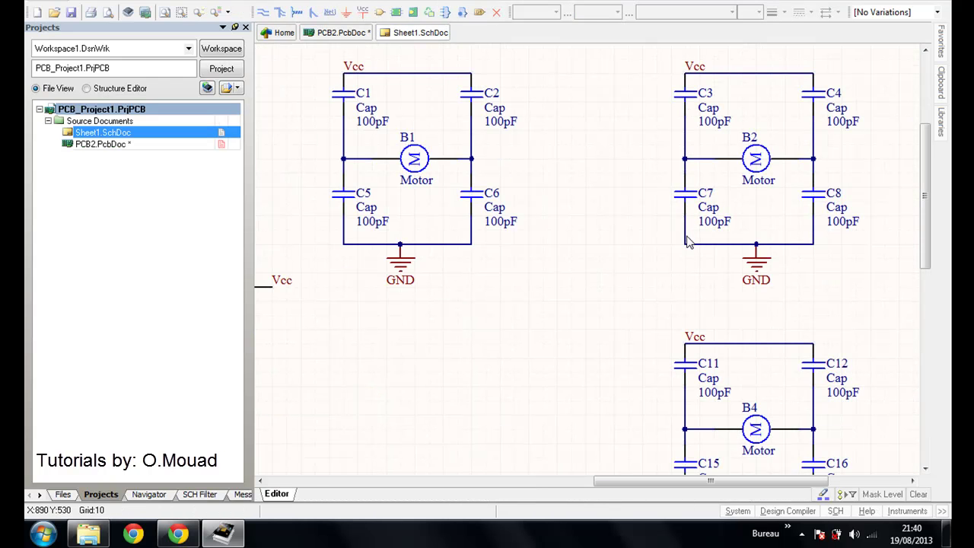
{"action": "left_click", "coordinate": [336, 34]}
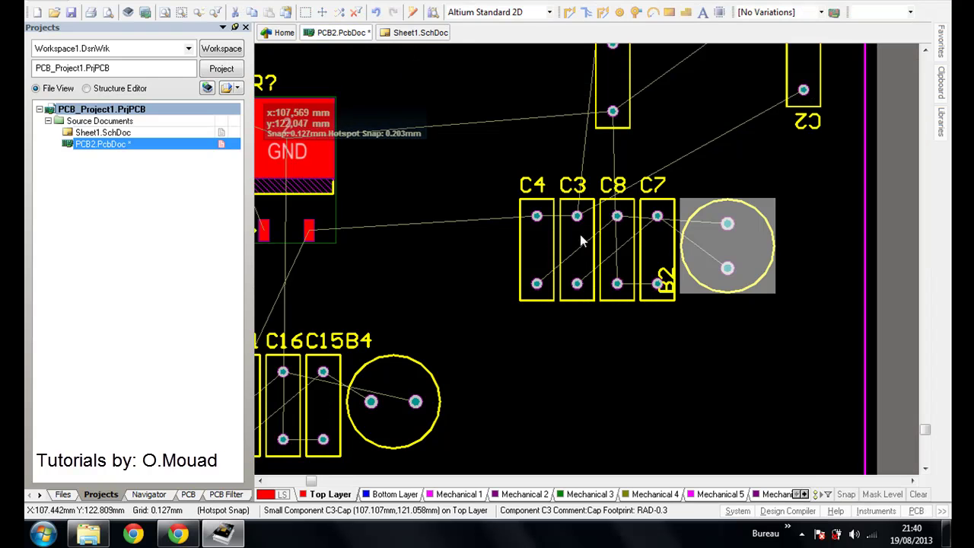
Step: Following the schematic, move C7 below C3, C4 to the right of motor B2, and C8 below C4
{"action": "left_click_drag", "start_coordinate": [653, 248], "coordinate": [568, 385]}
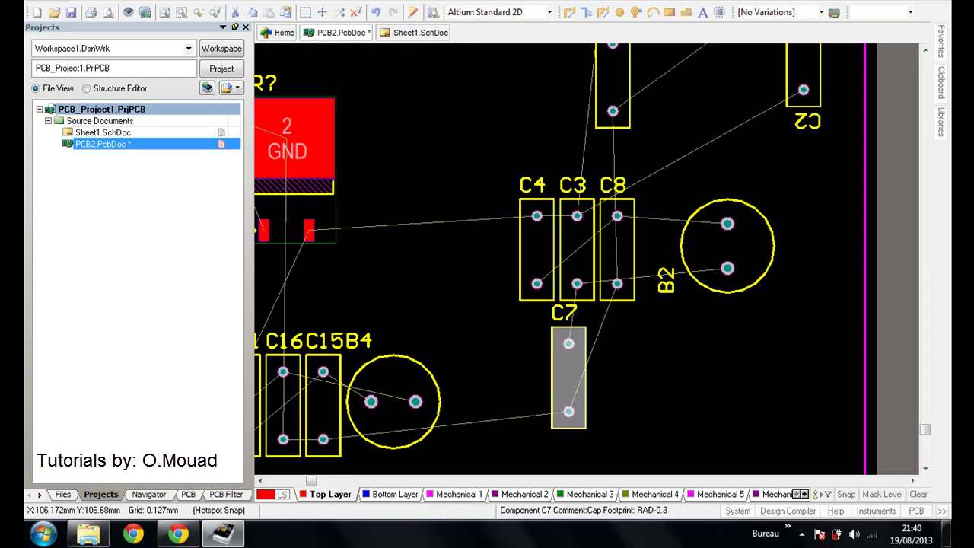
{"action": "left_click", "coordinate": [414, 32]}
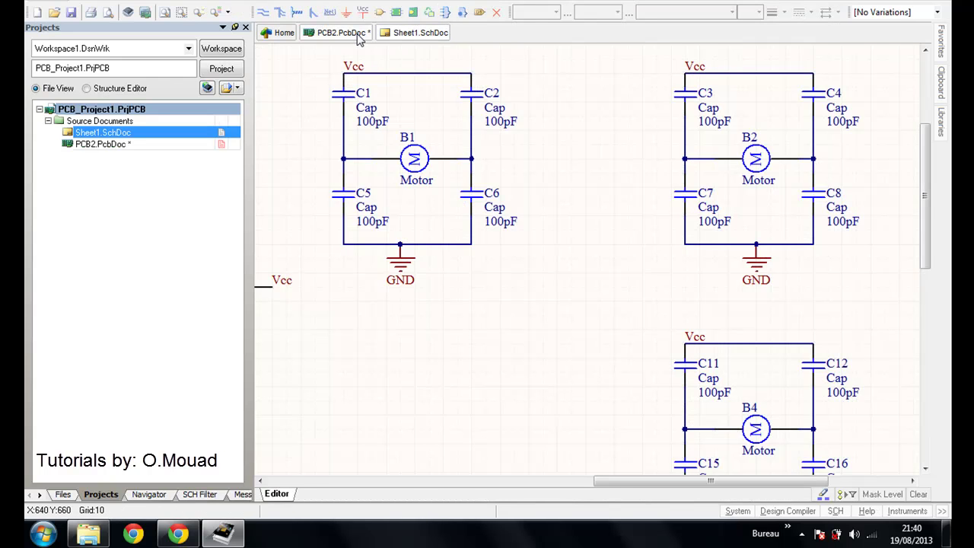
{"action": "left_click", "coordinate": [340, 33]}
{"action": "left_click_drag", "start_coordinate": [532, 256], "coordinate": [809, 254]}
{"action": "left_click_drag", "start_coordinate": [609, 248], "coordinate": [840, 405]}
{"action": "right_click_drag", "start_coordinate": [690, 351], "coordinate": [659, 322]}
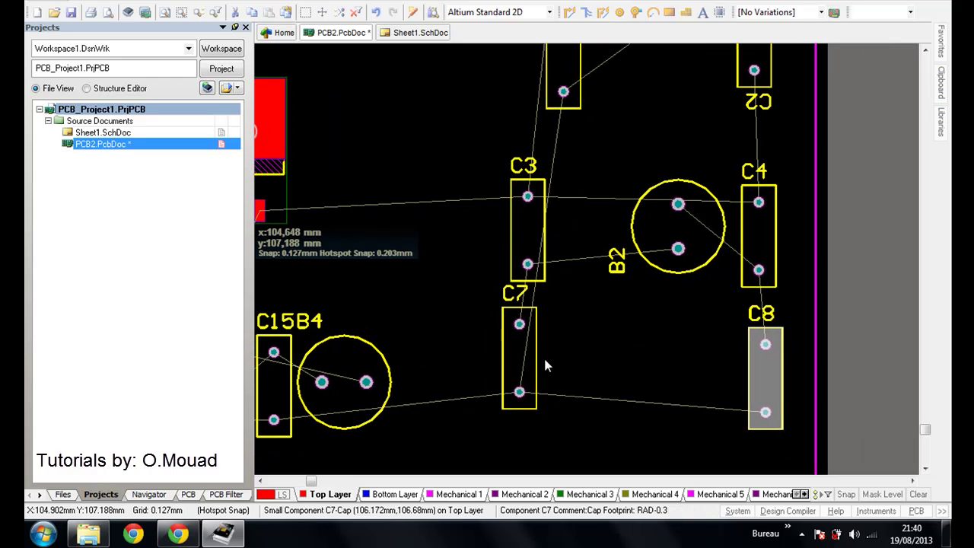
Step: Move motor B2 down and left between its two capacitor columns, and nudge C7 slightly lower below C3
{"action": "left_click", "coordinate": [520, 357]}
{"action": "left_click_drag", "start_coordinate": [665, 224], "coordinate": [634, 290]}
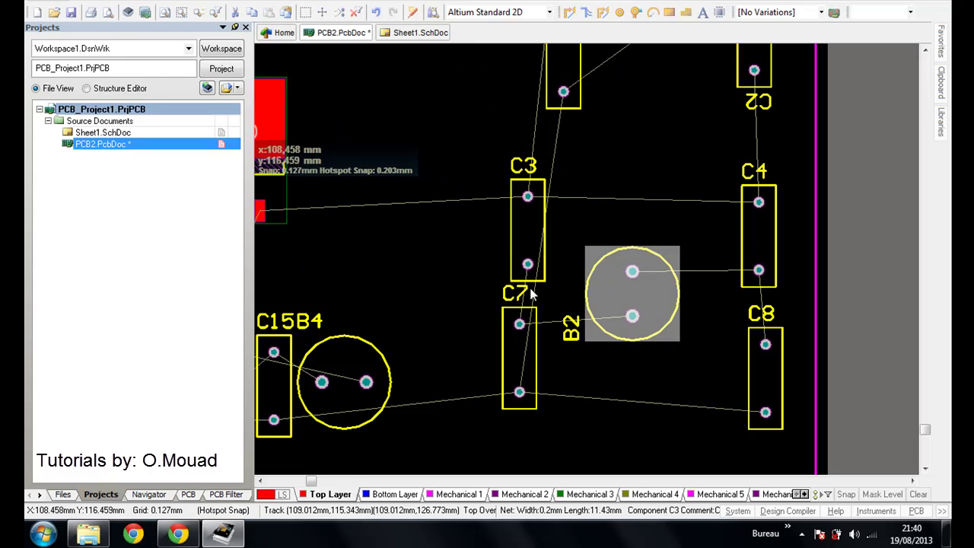
{"action": "left_click", "coordinate": [516, 341]}
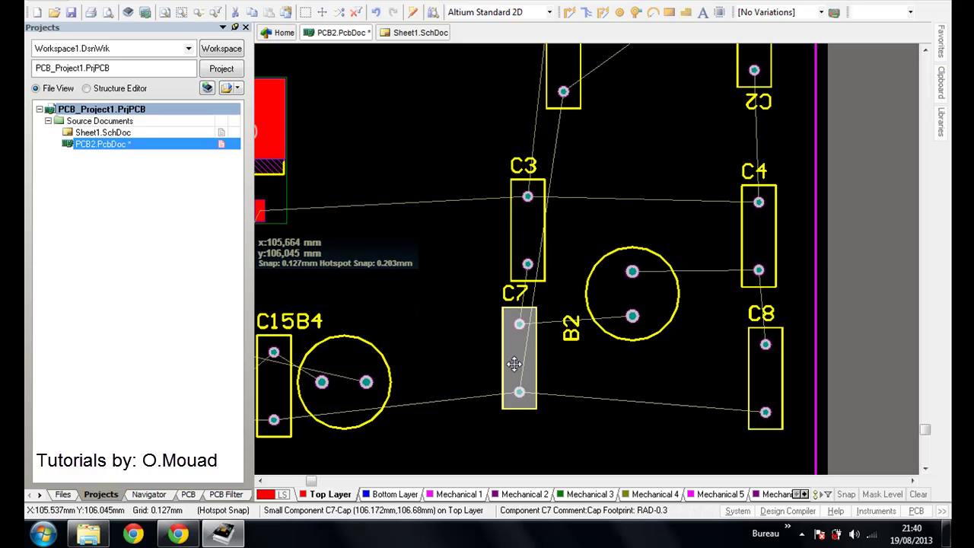
{"action": "mouse_move", "coordinate": [515, 363]}
{"action": "left_mouse_down"}
{"action": "mouse_move", "coordinate": [507, 365]}
{"action": "mouse_move", "coordinate": [520, 362]}
{"action": "left_mouse_up"}
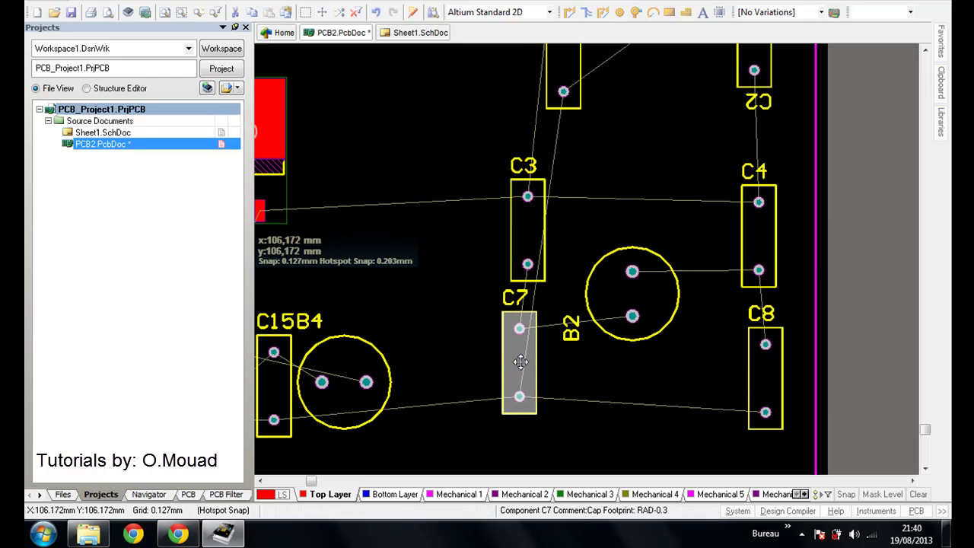
{"action": "left_click", "coordinate": [524, 218]}
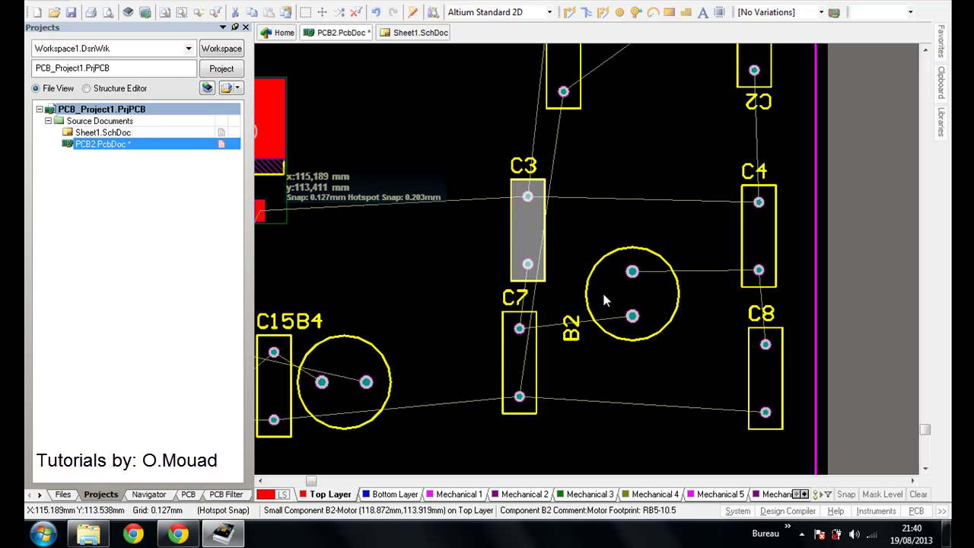
{"action": "left_click", "coordinate": [619, 321]}
{"action": "mouse_move", "coordinate": [619, 321]}
{"action": "left_mouse_down"}
{"action": "mouse_move", "coordinate": [626, 304]}
{"action": "mouse_move", "coordinate": [623, 314]}
{"action": "left_mouse_up"}
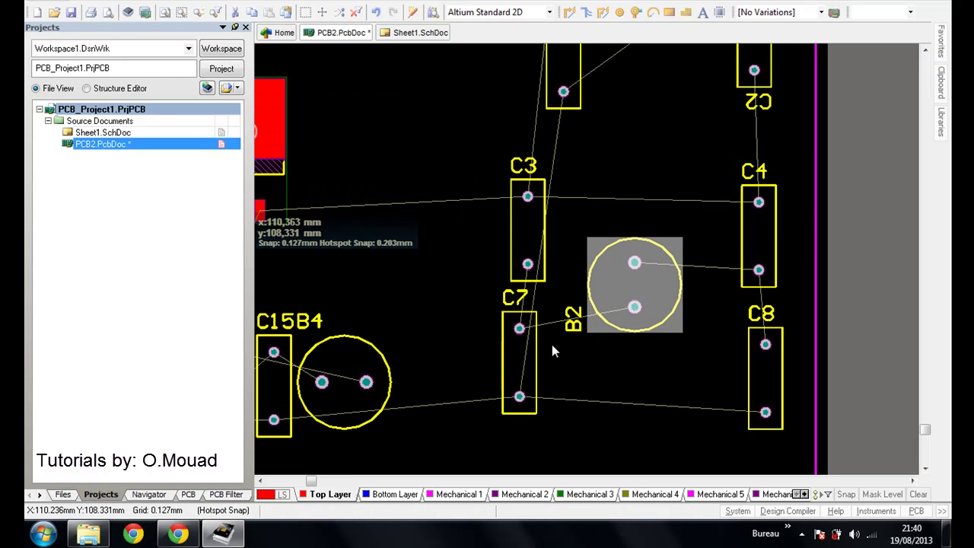
{"action": "left_click", "coordinate": [518, 347]}
{"action": "left_click", "coordinate": [530, 244]}
Step: Rotate motor B4 by 90 degrees and arrange C11 above C15 on its left and C12 above C16 on its right
{"action": "scroll", "coordinate": [570, 89], "scroll_direction": "up", "scroll_amount": 10, "text": "ctrl"}
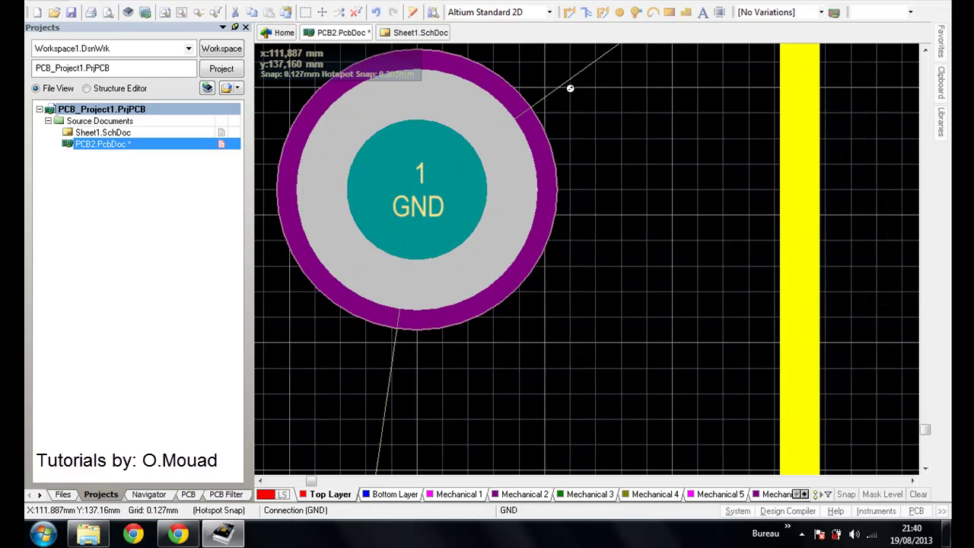
{"action": "scroll", "coordinate": [569, 89], "scroll_direction": "down", "scroll_amount": 6, "text": "ctrl"}
{"action": "scroll", "coordinate": [569, 89], "scroll_direction": "down", "scroll_amount": 6, "text": "ctrl"}
{"action": "scroll", "coordinate": [569, 89], "scroll_direction": "up", "scroll_amount": 5, "text": "ctrl"}
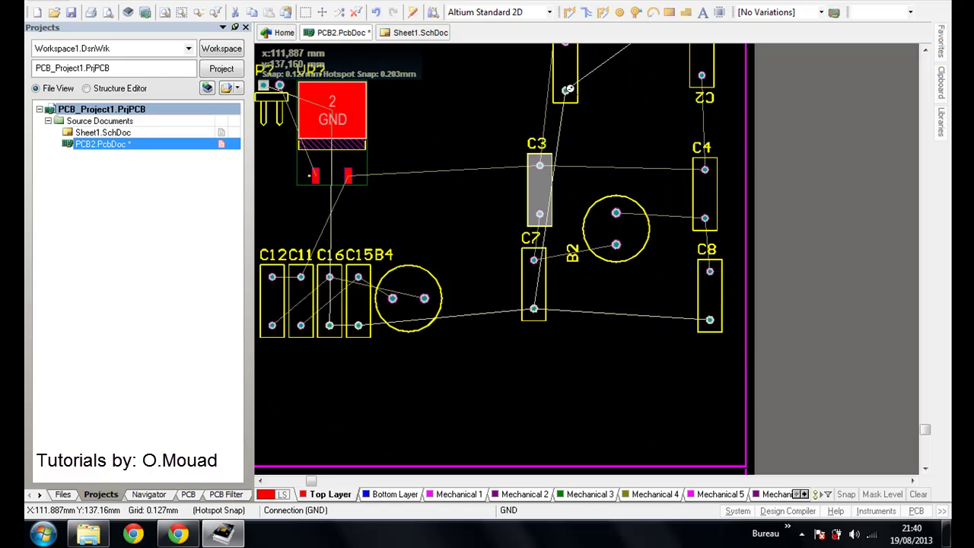
{"action": "right_click_drag", "start_coordinate": [368, 265], "coordinate": [626, 244]}
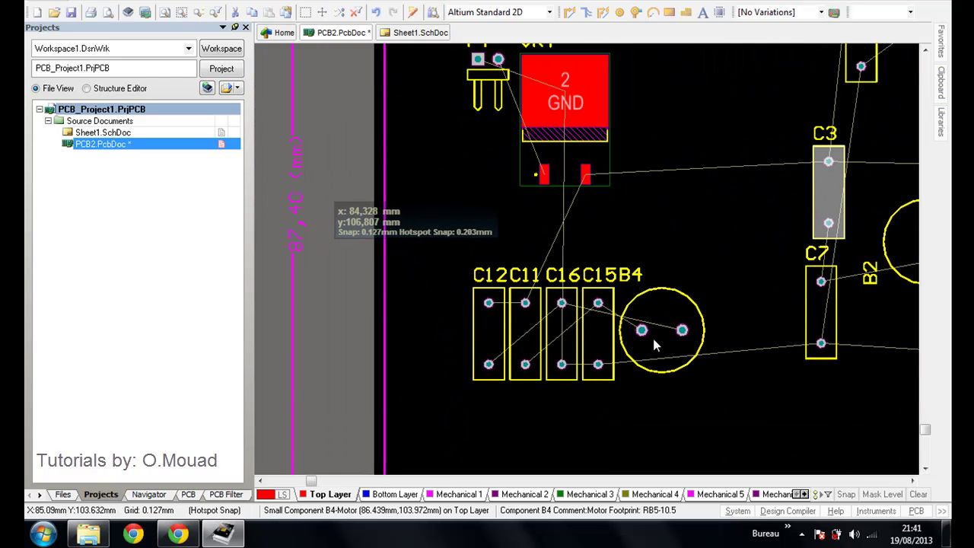
{"action": "left_click", "coordinate": [645, 312]}
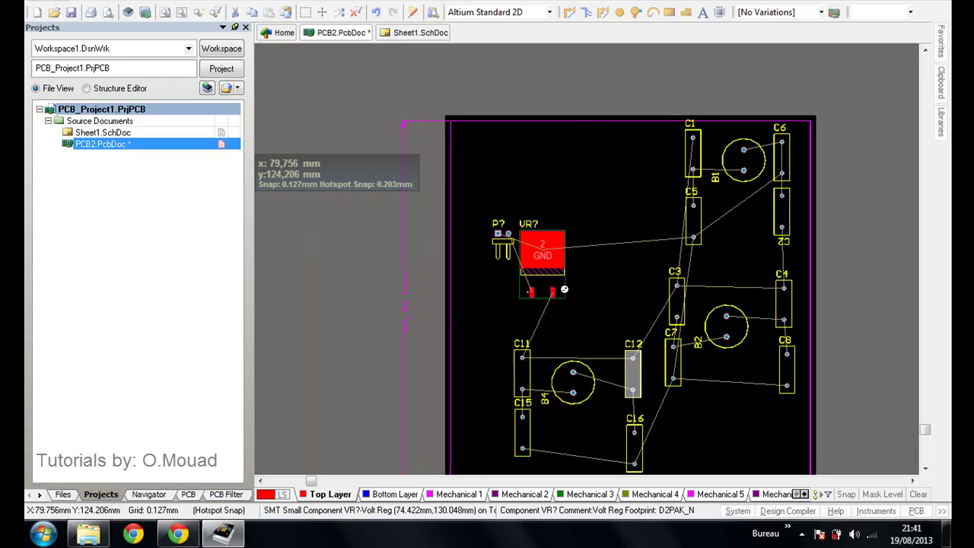
Step: Move voltage regulator VR? to the right, farther away from header P?
{"action": "scroll", "coordinate": [564, 293], "scroll_direction": "up", "scroll_amount": 2, "text": "ctrl"}
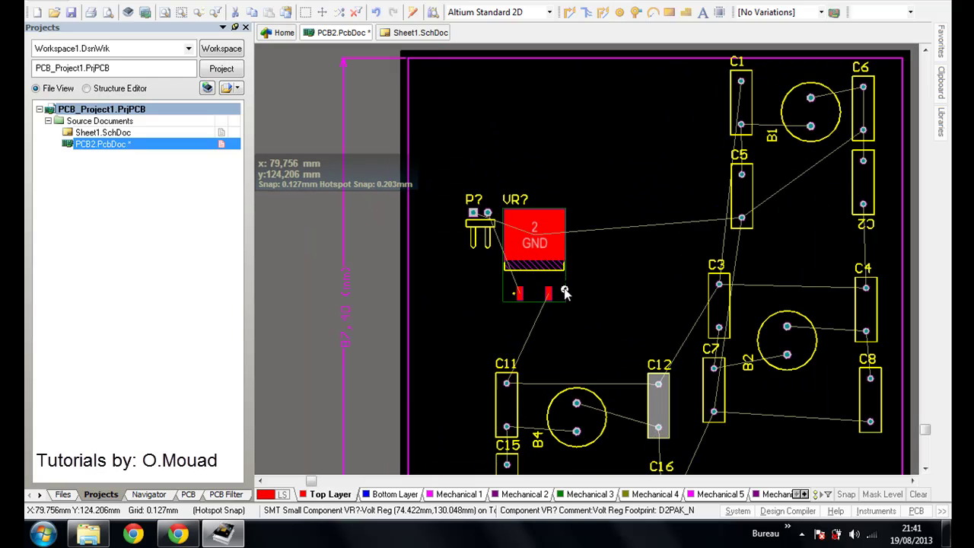
{"action": "left_click", "coordinate": [542, 253]}
{"action": "left_click_drag", "start_coordinate": [542, 255], "coordinate": [579, 250]}
{"action": "double_click", "coordinate": [475, 234]}
{"action": "left_click", "coordinate": [687, 501]}
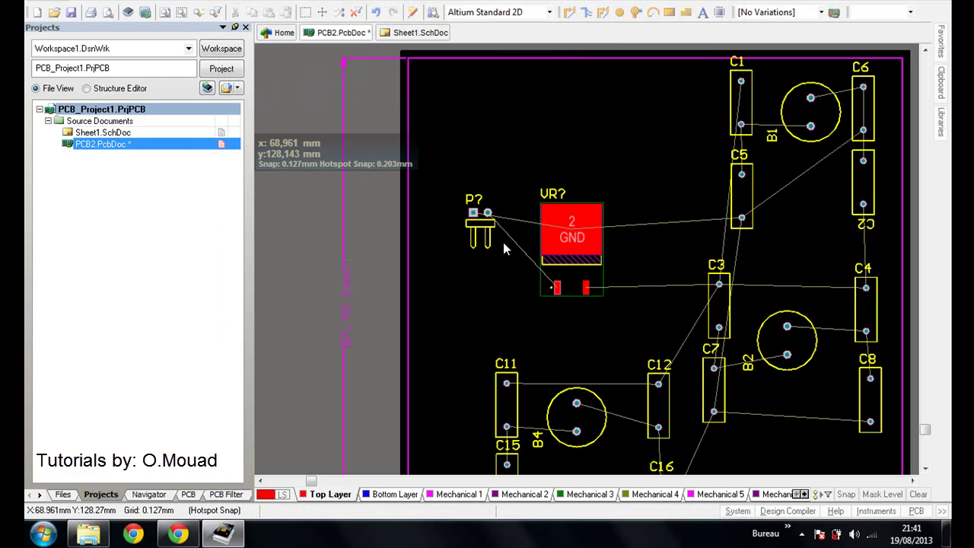
{"action": "scroll", "coordinate": [495, 221], "scroll_direction": "up", "scroll_amount": 2, "text": "ctrl"}
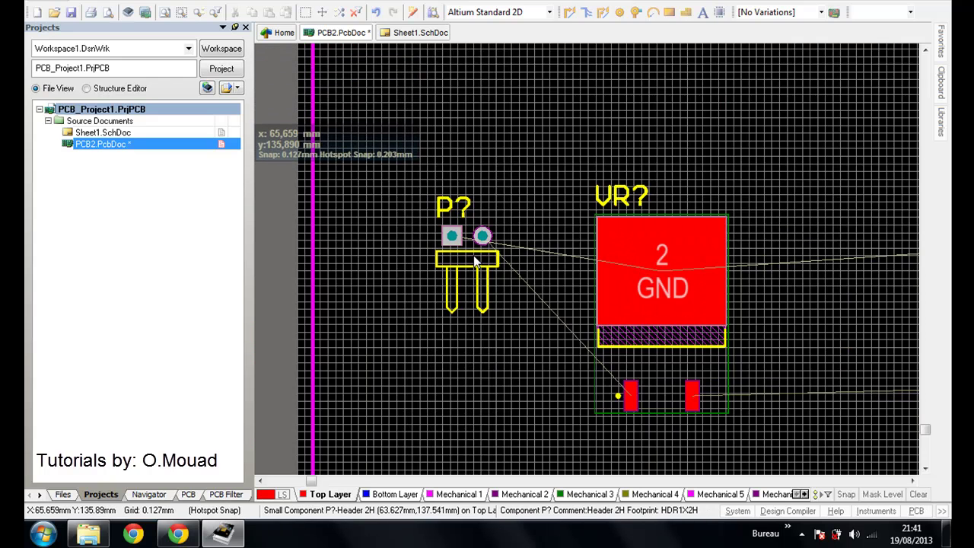
Step: Rotate header P? by 270 degrees so its pads face the voltage regulator, and dismiss the Windows activation notification
{"action": "mouse_move", "coordinate": [474, 268]}
{"action": "left_mouse_down"}
{"action": "mouse_move", "coordinate": [456, 236]}
{"action": "mouse_move", "coordinate": [446, 243]}
{"action": "mouse_move", "coordinate": [470, 266]}
{"action": "left_mouse_up"}
{"action": "key", "text": "space"}
{"action": "key", "text": "space"}
{"action": "key", "text": "space"}
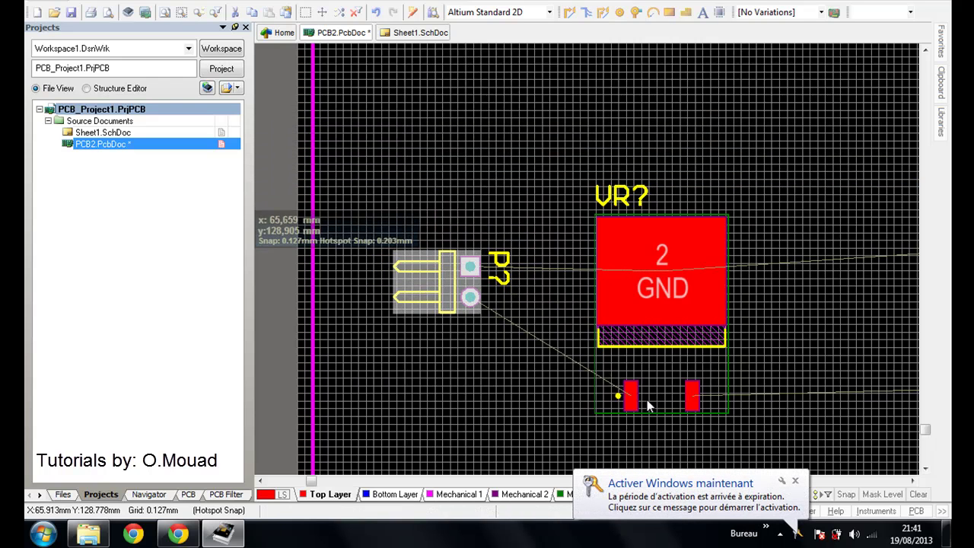
{"action": "left_click", "coordinate": [797, 483]}
Step: Nudge capacitor C1 slightly down and move motor B1 down between its two capacitor columns
{"action": "scroll", "coordinate": [637, 373], "scroll_direction": "down", "scroll_amount": 5, "text": "ctrl"}
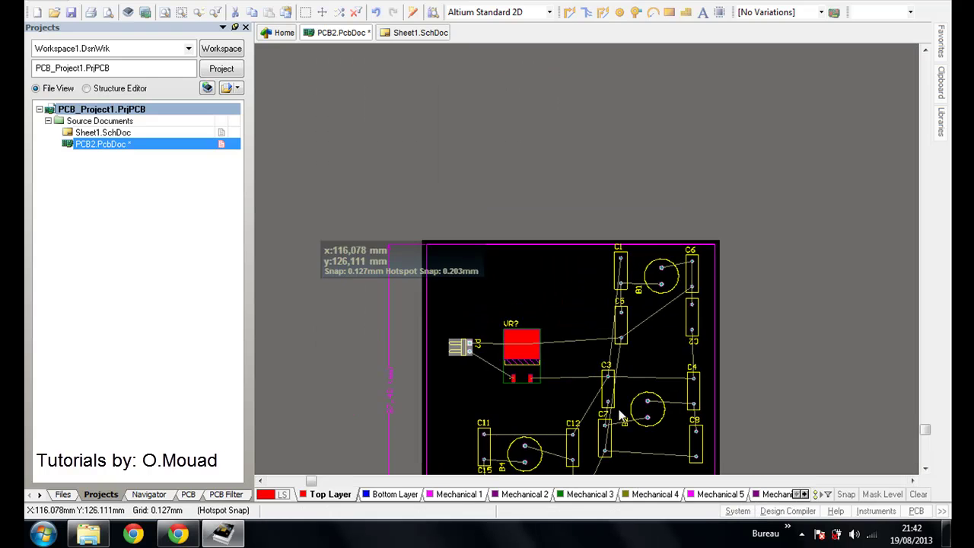
{"action": "scroll", "coordinate": [621, 423], "scroll_direction": "down", "scroll_amount": 3}
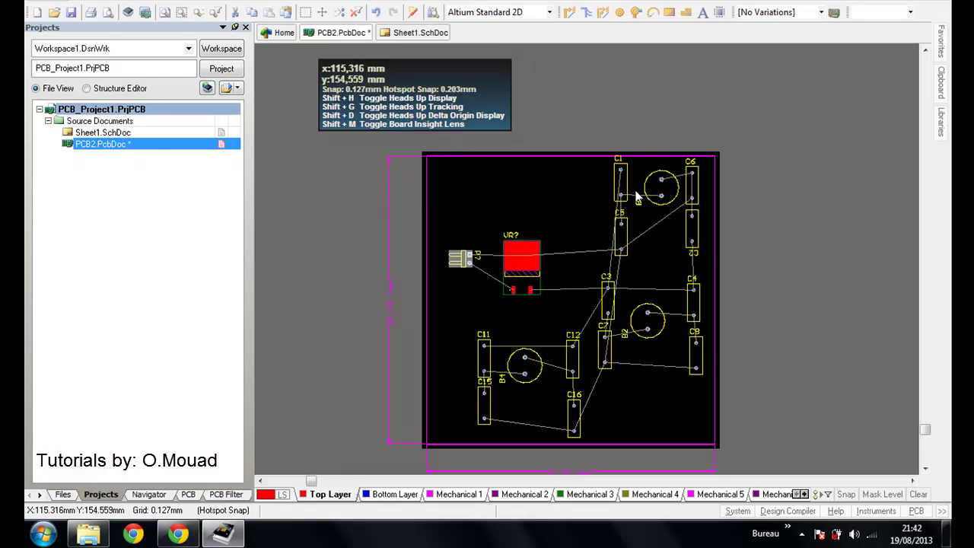
{"action": "scroll", "coordinate": [636, 195], "scroll_direction": "up", "scroll_amount": 6, "text": "ctrl"}
{"action": "scroll", "coordinate": [635, 188], "scroll_direction": "up", "scroll_amount": 1, "text": "ctrl"}
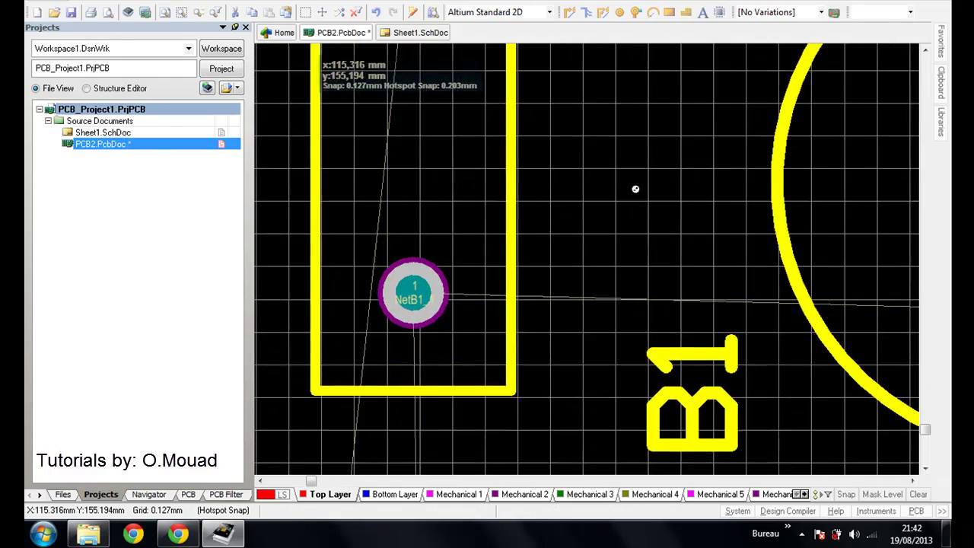
{"action": "scroll", "coordinate": [635, 188], "scroll_direction": "down", "scroll_amount": 6, "text": "ctrl"}
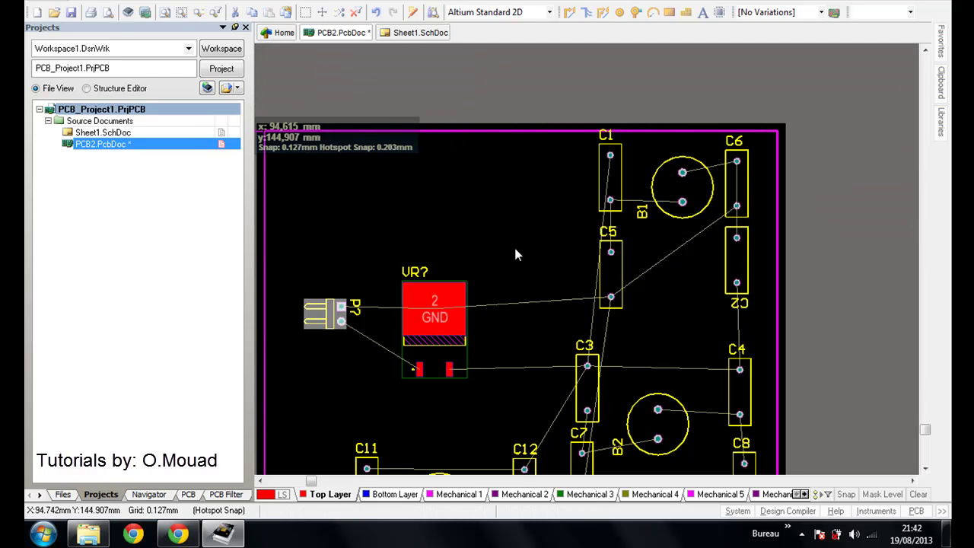
{"action": "double_click", "coordinate": [601, 175]}
{"action": "left_click", "coordinate": [715, 505]}
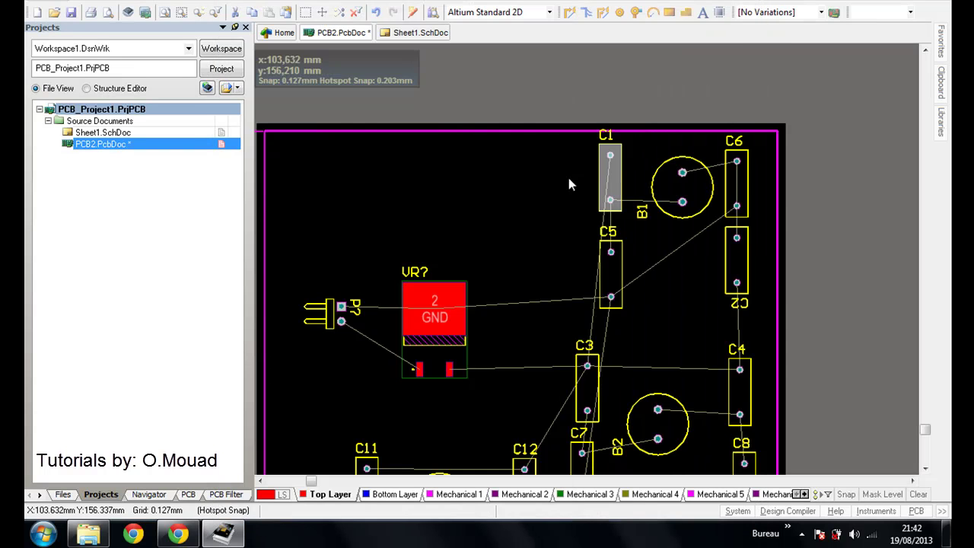
{"action": "left_click_drag", "start_coordinate": [611, 178], "coordinate": [610, 181]}
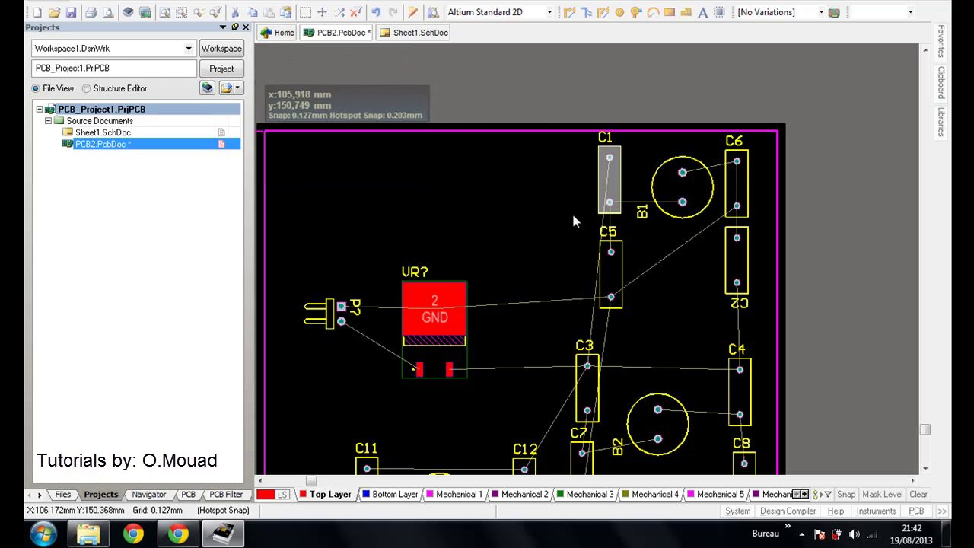
{"action": "right_click_drag", "start_coordinate": [580, 226], "coordinate": [533, 200]}
{"action": "left_click_drag", "start_coordinate": [610, 162], "coordinate": [602, 201]}
Step: Align capacitors C1 and C5 by their left edges, and do the same for C6 and C2
{"action": "left_click_drag", "start_coordinate": [528, 103], "coordinate": [586, 295]}
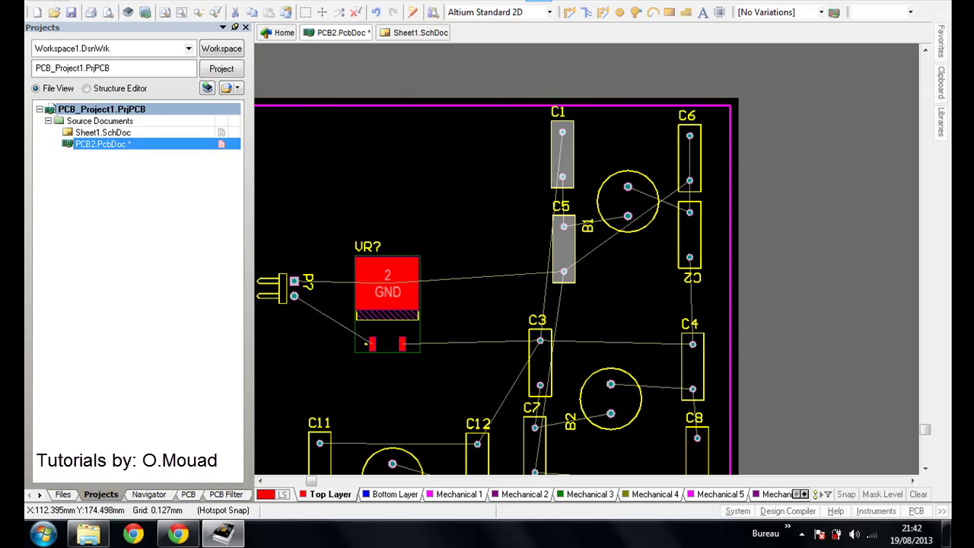
{"action": "left_click", "coordinate": [512, 1]}
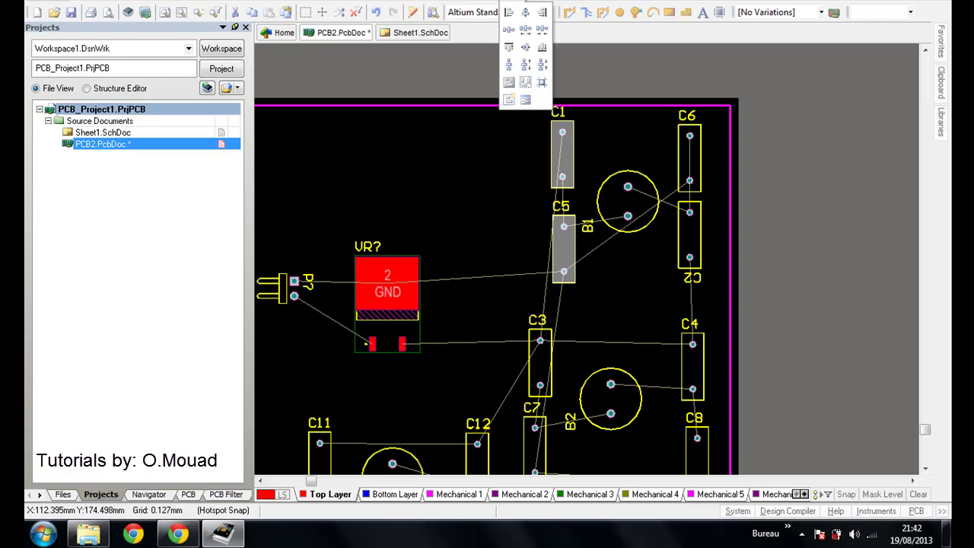
{"action": "left_click", "coordinate": [512, 15]}
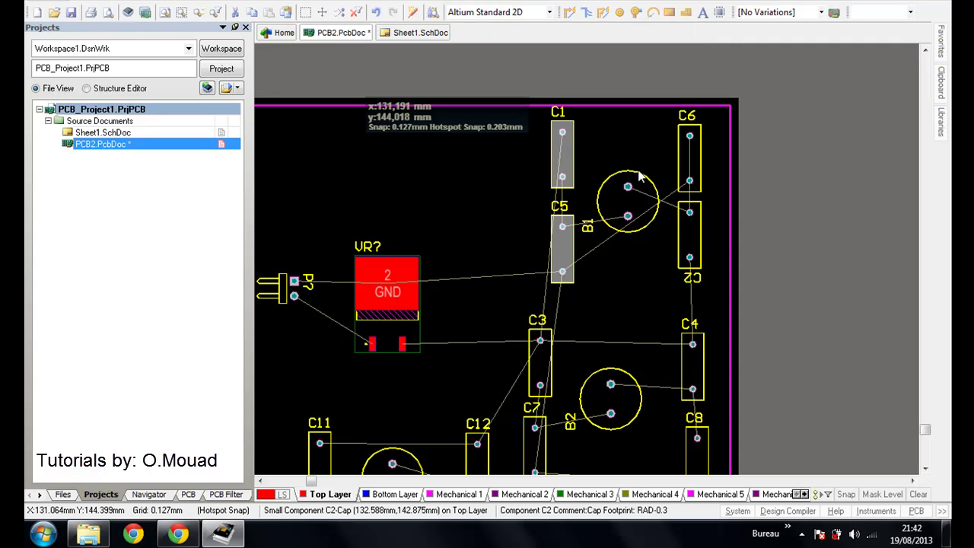
{"action": "left_click", "coordinate": [670, 94]}
{"action": "left_click", "coordinate": [723, 297]}
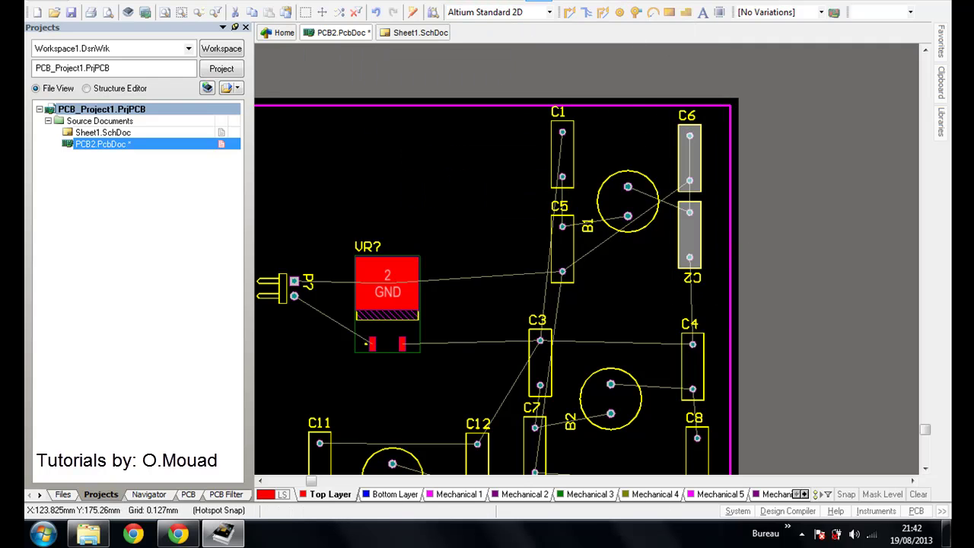
{"action": "left_click", "coordinate": [512, 1]}
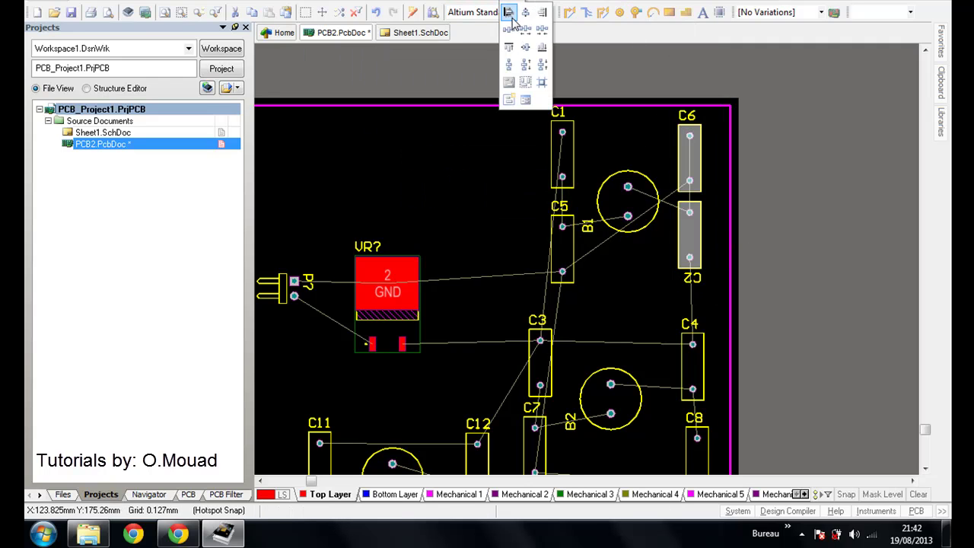
{"action": "left_click", "coordinate": [509, 13]}
Step: Align capacitors C3 and C7, beside motor B2, by their right edges
{"action": "right_click_drag", "start_coordinate": [633, 270], "coordinate": [639, 148]}
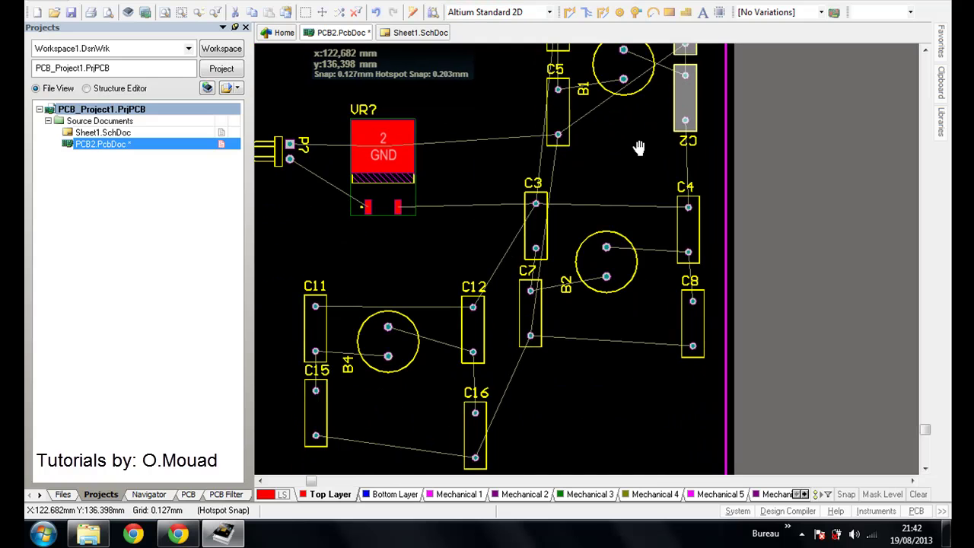
{"action": "left_click", "coordinate": [504, 175]}
{"action": "left_click", "coordinate": [560, 378]}
{"action": "left_click", "coordinate": [505, 1]}
{"action": "left_click", "coordinate": [539, 34]}
{"action": "mouse_move", "coordinate": [512, 2]}
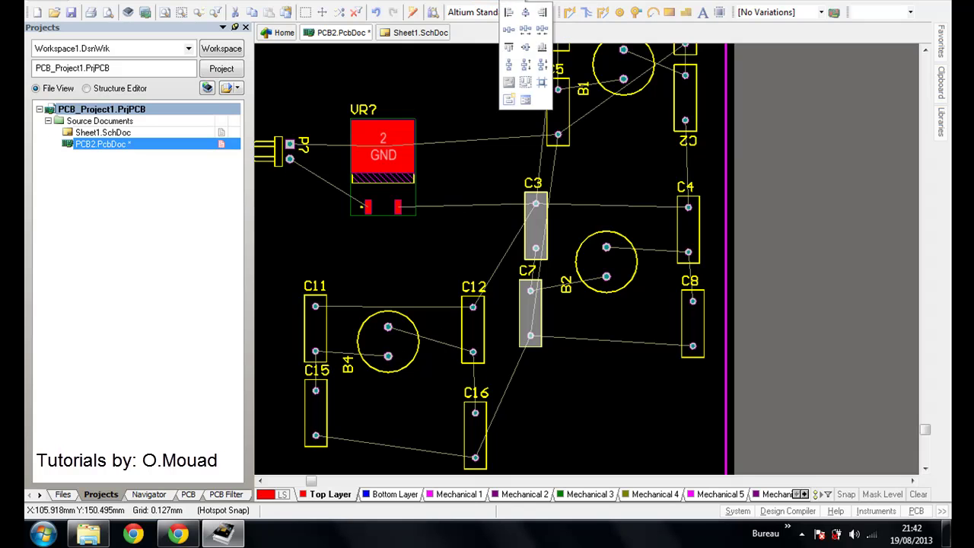
{"action": "left_click", "coordinate": [541, 12]}
Step: Align capacitors C4 and C8, near the board's right edge, by their right edges
{"action": "left_click", "coordinate": [652, 191]}
{"action": "left_click", "coordinate": [721, 376]}
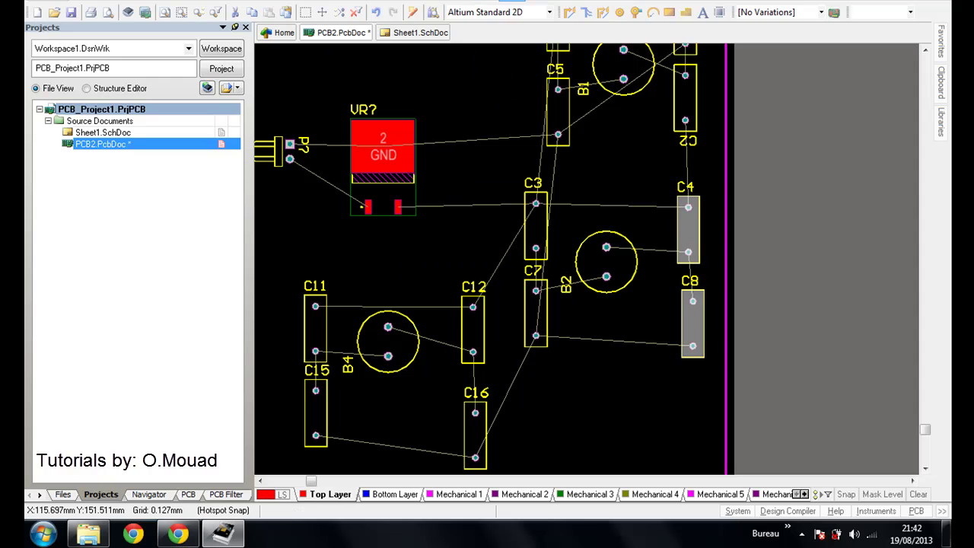
{"action": "left_click", "coordinate": [508, 12]}
{"action": "left_click", "coordinate": [542, 19]}
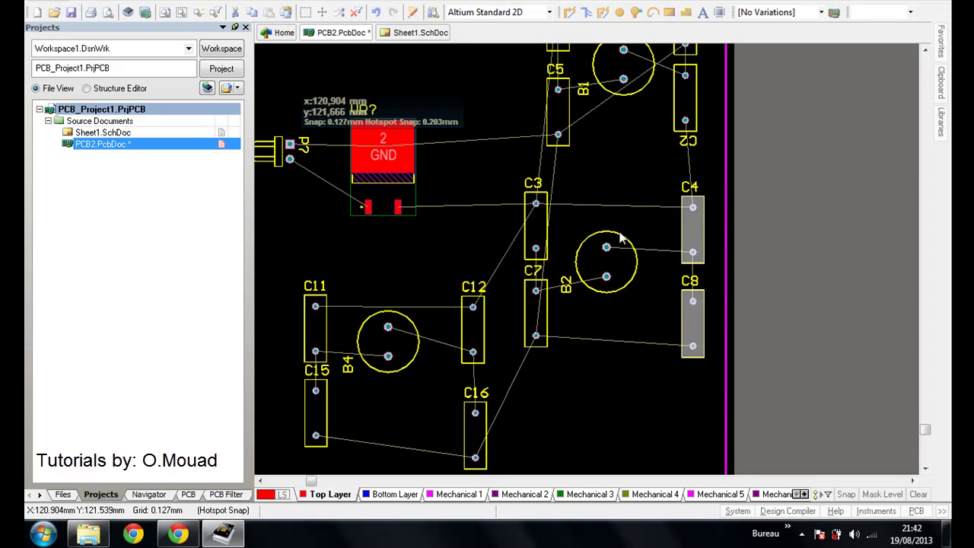
Step: Around motor B4, align C11 and C15 by their left edges and C12 and C16 by their right edges
{"action": "right_click_drag", "start_coordinate": [636, 294], "coordinate": [718, 241]}
{"action": "left_click", "coordinate": [325, 203]}
{"action": "left_click", "coordinate": [438, 416]}
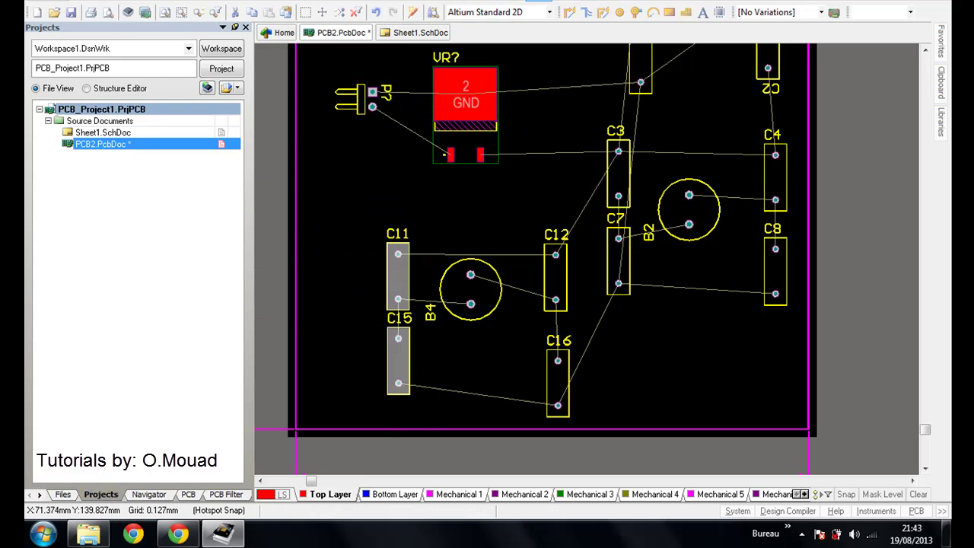
{"action": "left_click", "coordinate": [520, 0]}
{"action": "left_click", "coordinate": [525, 83]}
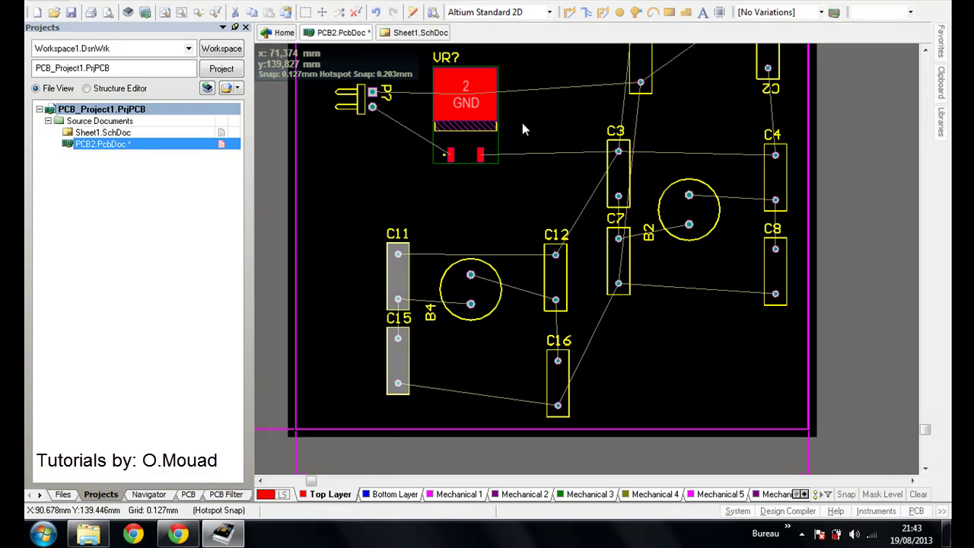
{"action": "left_click", "coordinate": [512, 195]}
{"action": "left_click", "coordinate": [584, 417]}
{"action": "left_click", "coordinate": [517, 1]}
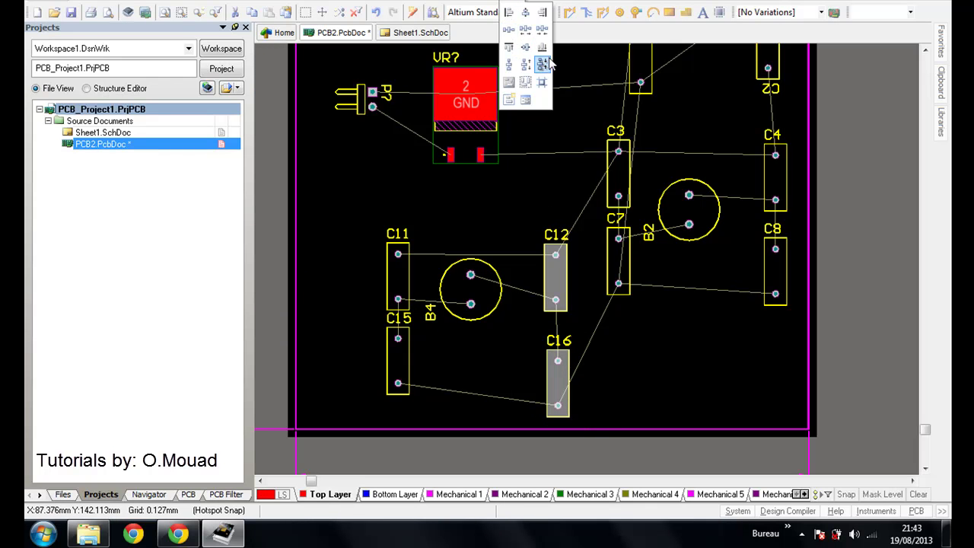
{"action": "left_click", "coordinate": [541, 13]}
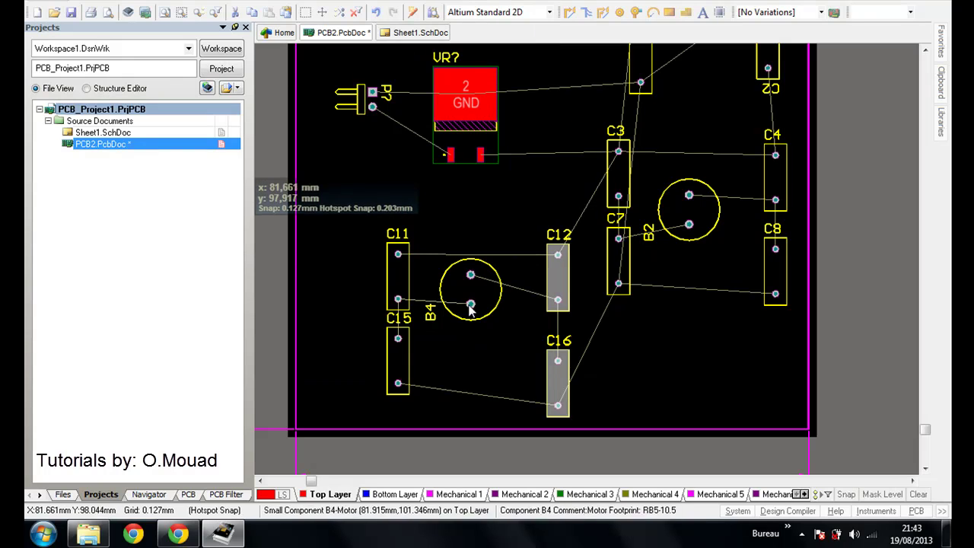
Step: Move motor B4 down to sit midway between its upper and lower capacitors
{"action": "double_click", "coordinate": [471, 336]}
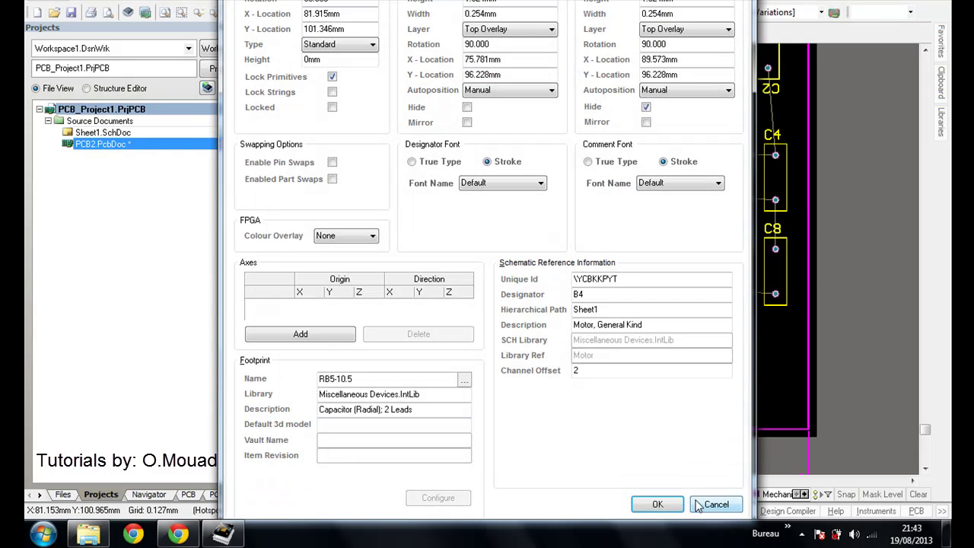
{"action": "left_click", "coordinate": [715, 505]}
{"action": "left_click_drag", "start_coordinate": [471, 290], "coordinate": [472, 337]}
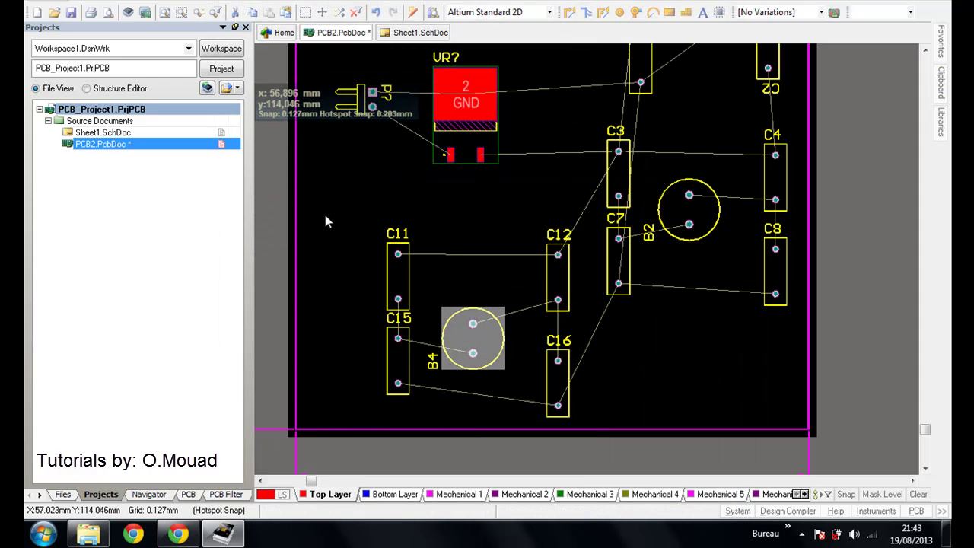
Step: Align capacitors C11 and C12 above motor B4 by their bottom edges
{"action": "left_click_drag", "start_coordinate": [325, 219], "coordinate": [605, 332]}
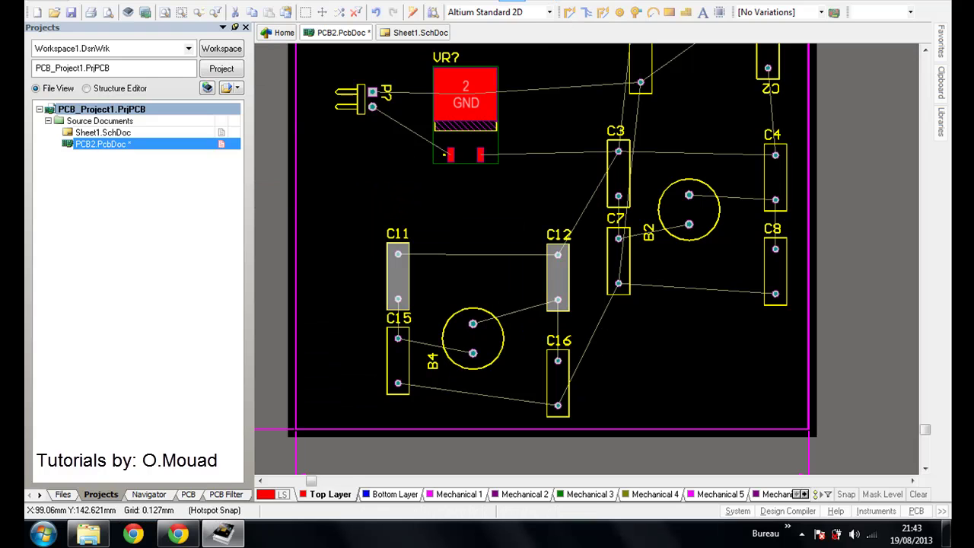
{"action": "left_click", "coordinate": [513, 1]}
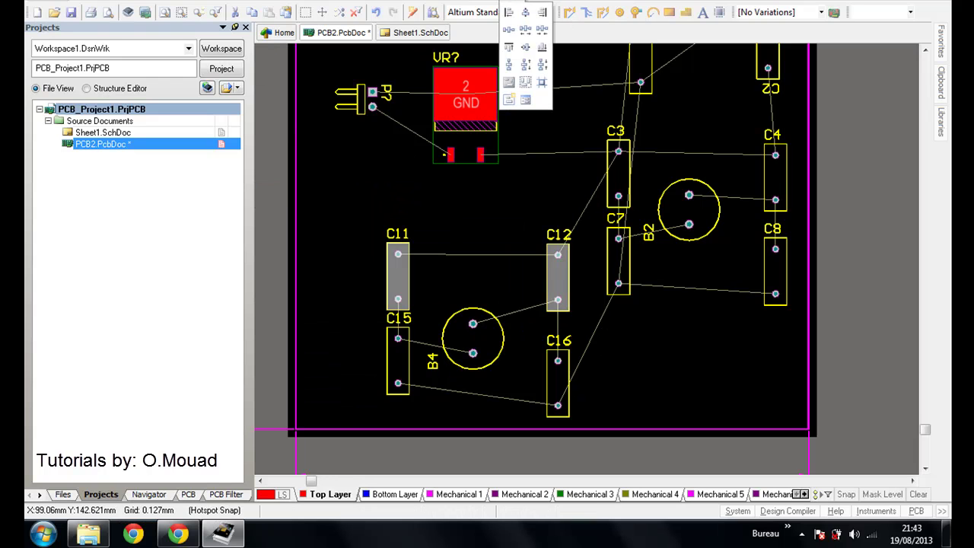
{"action": "left_click", "coordinate": [533, 48]}
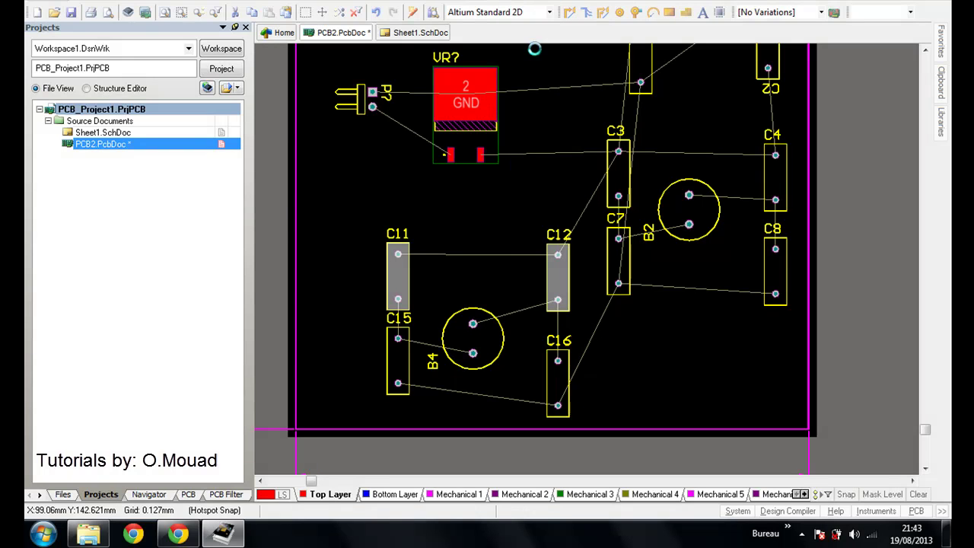
Step: Select capacitors C15 and C16 without motor B4 and align them by their bottom edges
{"action": "key", "text": "s"}
{"action": "key", "text": "i"}
{"action": "left_click", "coordinate": [349, 320]}
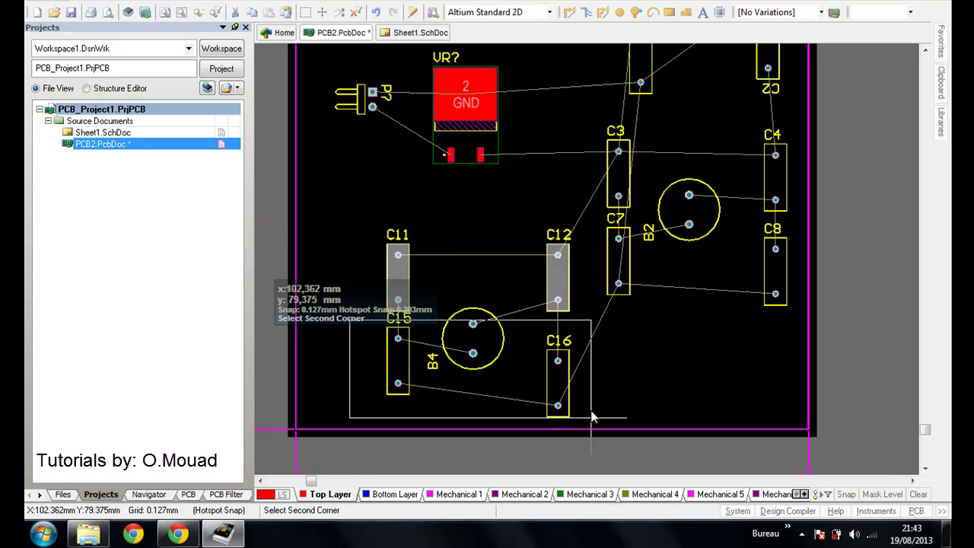
{"action": "left_click", "coordinate": [592, 417]}
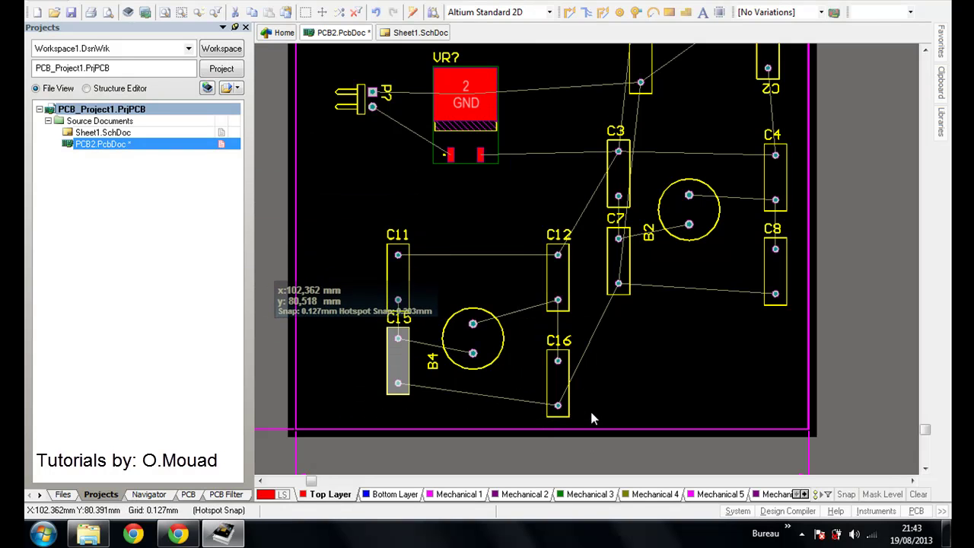
{"action": "left_click", "coordinate": [548, 388], "text": "shift"}
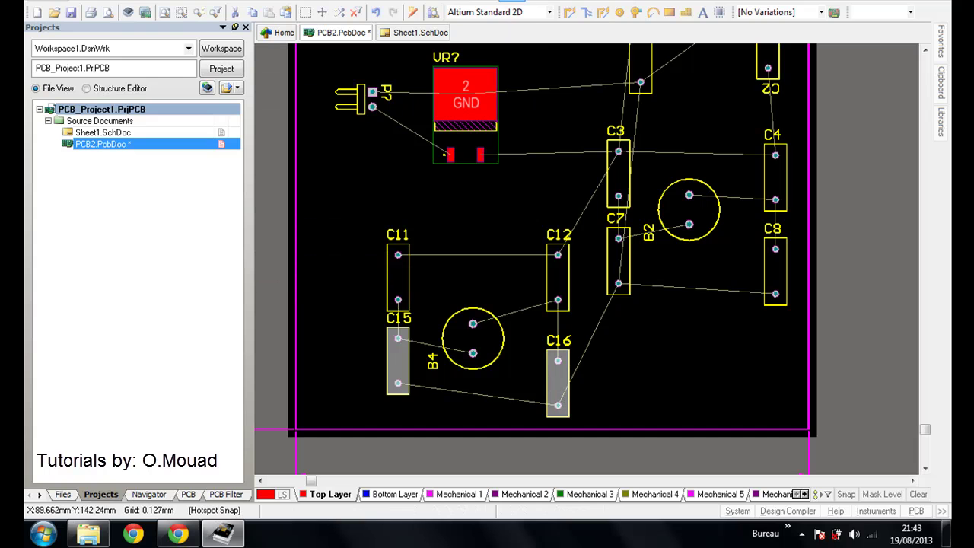
{"action": "left_click", "coordinate": [512, 0]}
{"action": "left_click", "coordinate": [534, 50]}
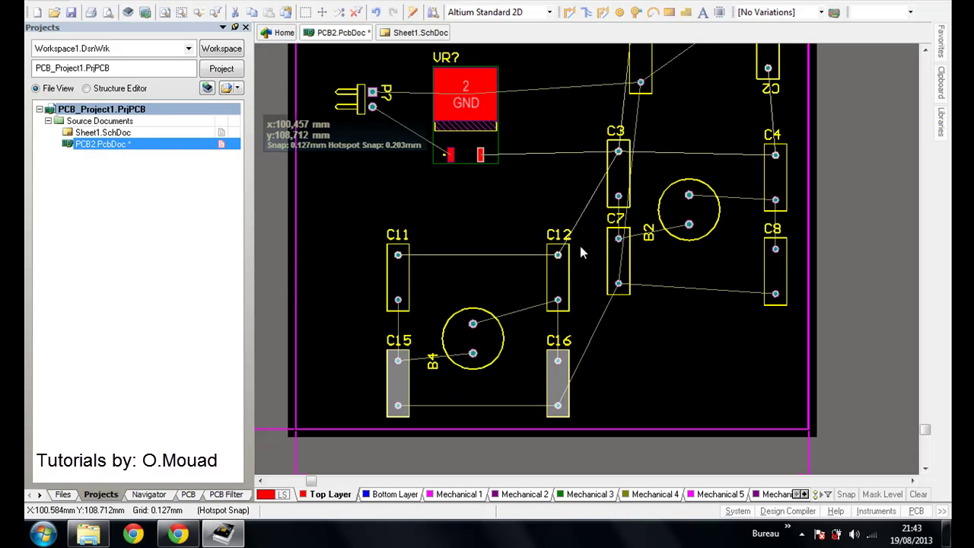
Step: Around motor B2, align C3 with C4 and C7 with C8 by their bottom edges
{"action": "scroll", "coordinate": [602, 180], "scroll_direction": "up", "scroll_amount": 2}
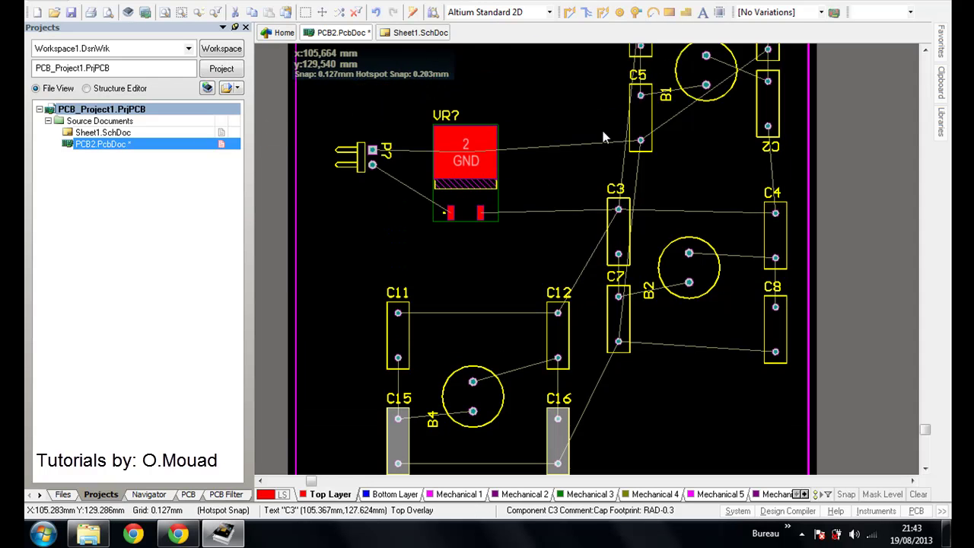
{"action": "left_click_drag", "start_coordinate": [588, 182], "coordinate": [825, 275]}
{"action": "left_click", "coordinate": [512, 1]}
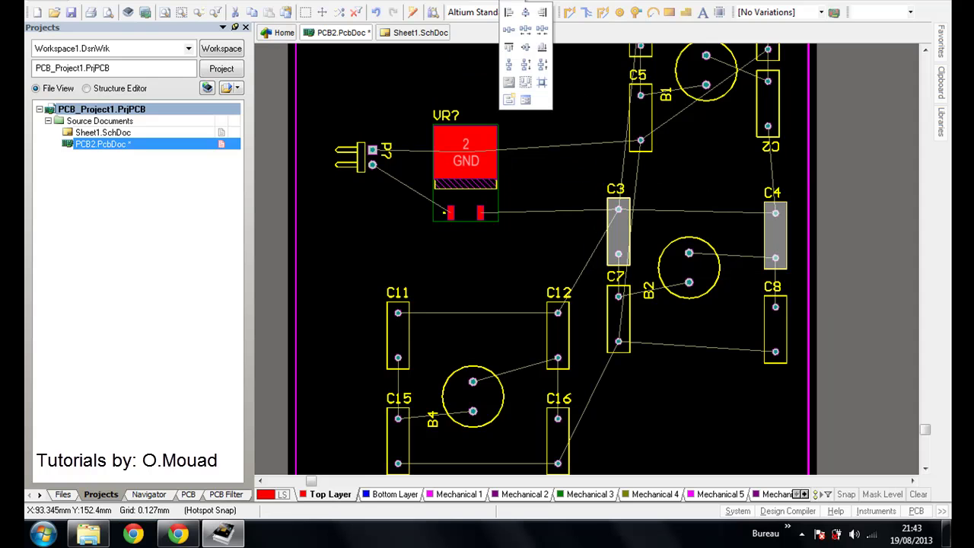
{"action": "left_click", "coordinate": [541, 48]}
{"action": "left_click", "coordinate": [590, 282]}
{"action": "left_click", "coordinate": [779, 378]}
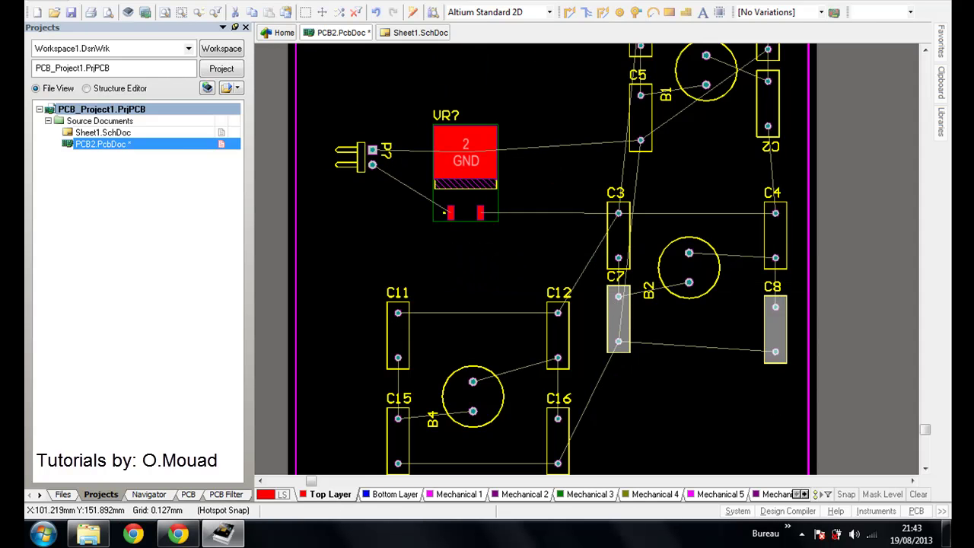
{"action": "left_click", "coordinate": [527, 2]}
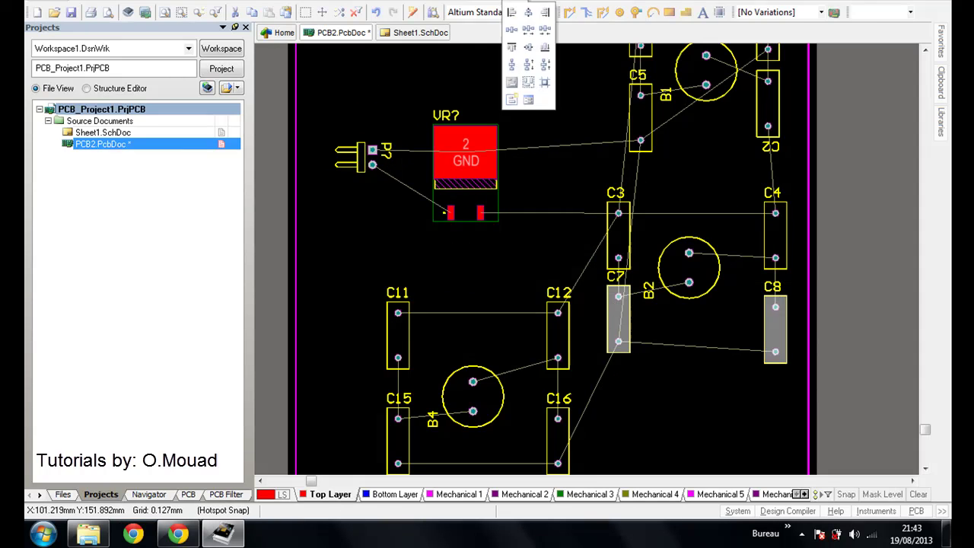
{"action": "left_click", "coordinate": [543, 52]}
Step: Select capacitors C5 and C2 below motor B1 and align them by their bottom edges
{"action": "right_click_drag", "start_coordinate": [656, 189], "coordinate": [666, 287]}
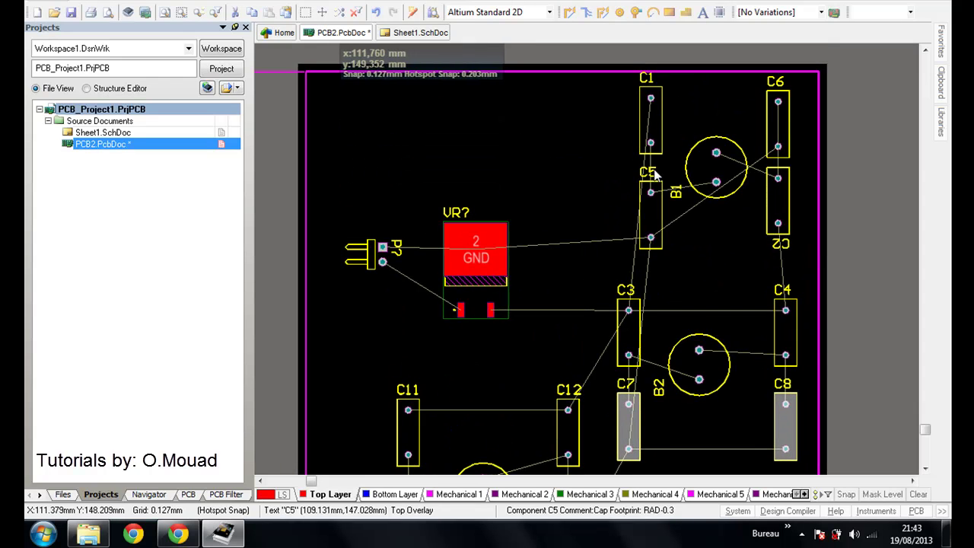
{"action": "left_click", "coordinate": [627, 162]}
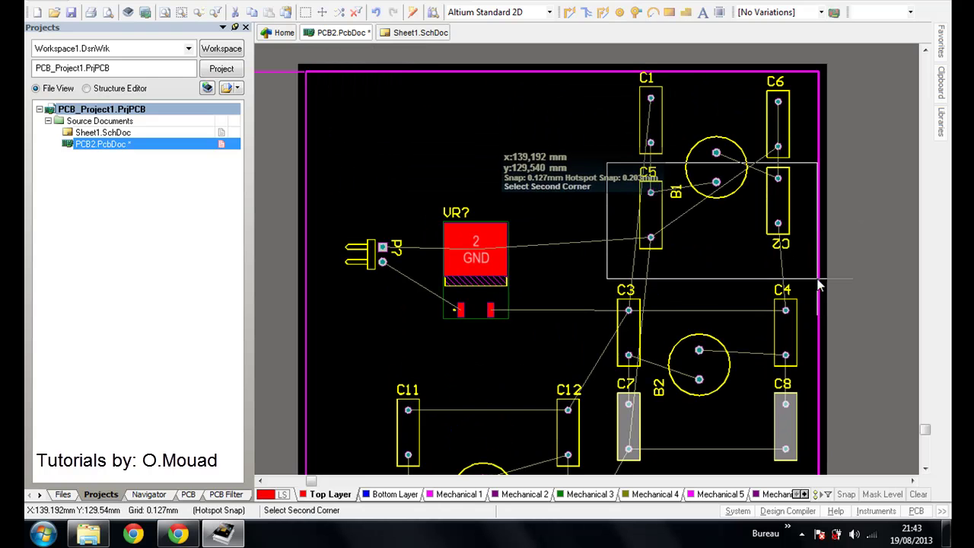
{"action": "left_click", "coordinate": [810, 263]}
{"action": "left_click", "coordinate": [512, 1]}
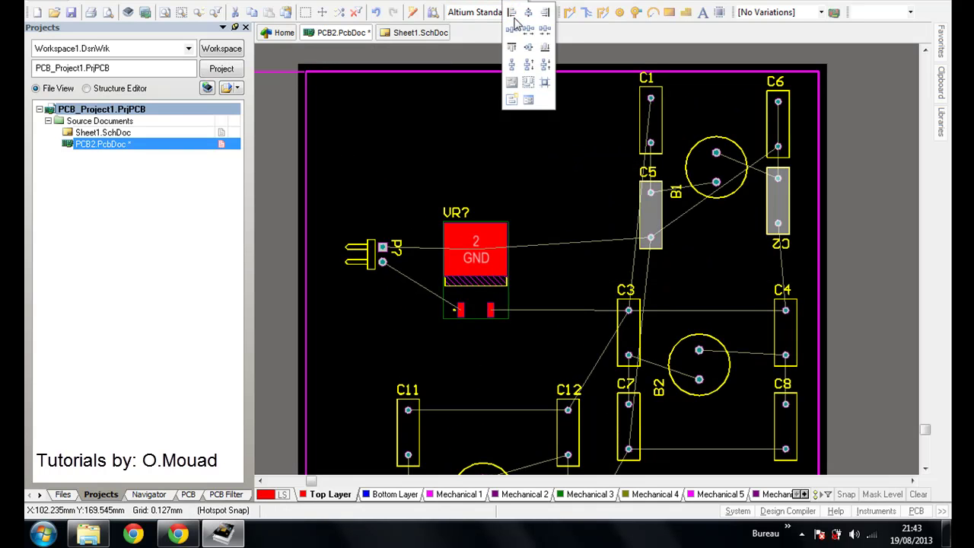
{"action": "left_click", "coordinate": [544, 46]}
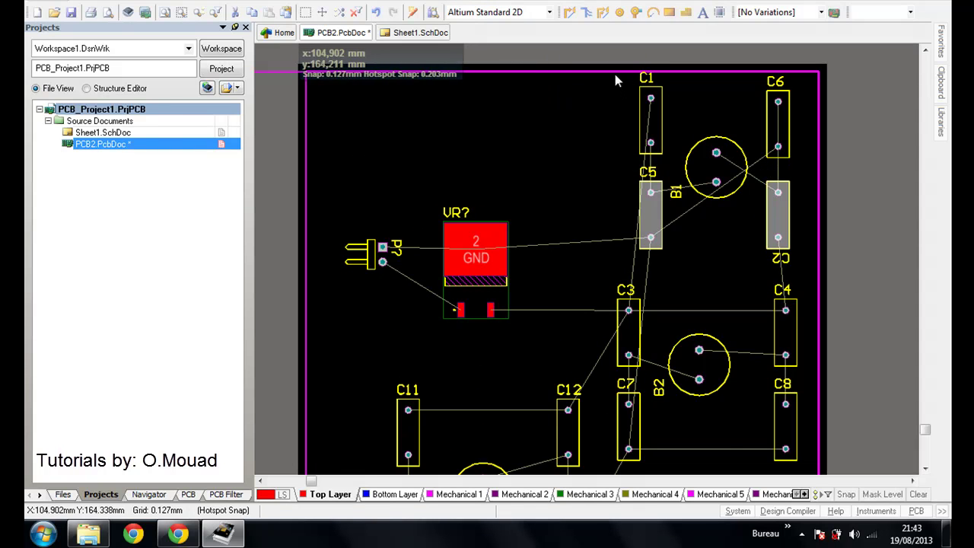
Step: Undo the accidental shift of the board outline's upper line, and align capacitors C1 and C6 by their bottom edges
{"action": "left_click_drag", "start_coordinate": [613, 71], "coordinate": [589, 157]}
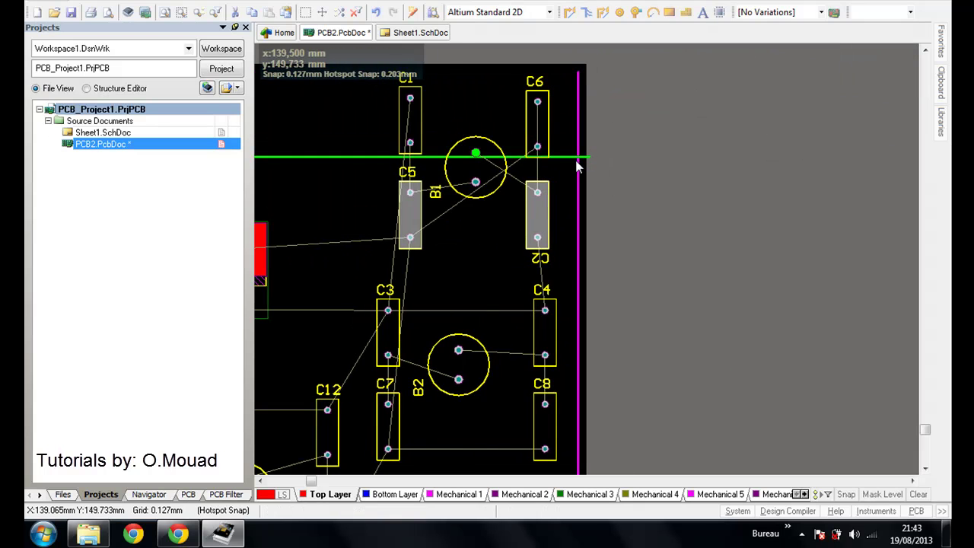
{"action": "key", "text": "ctrl+z"}
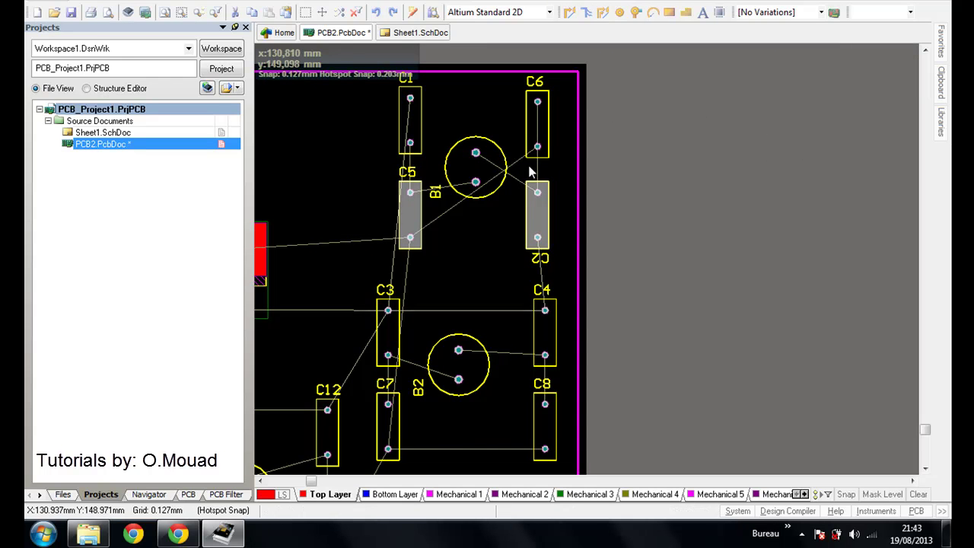
{"action": "left_click", "coordinate": [388, 88]}
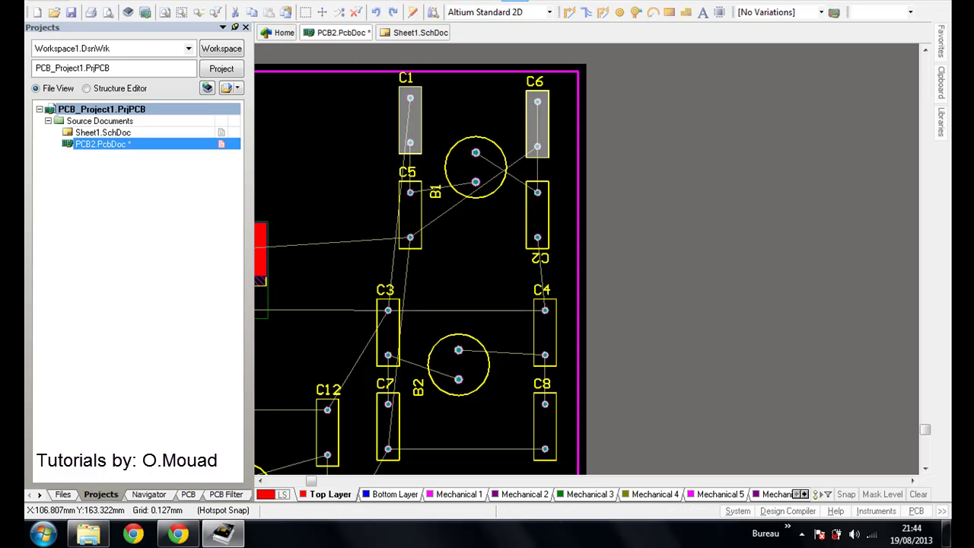
{"action": "left_click", "coordinate": [515, 0]}
{"action": "left_click", "coordinate": [370, 175]}
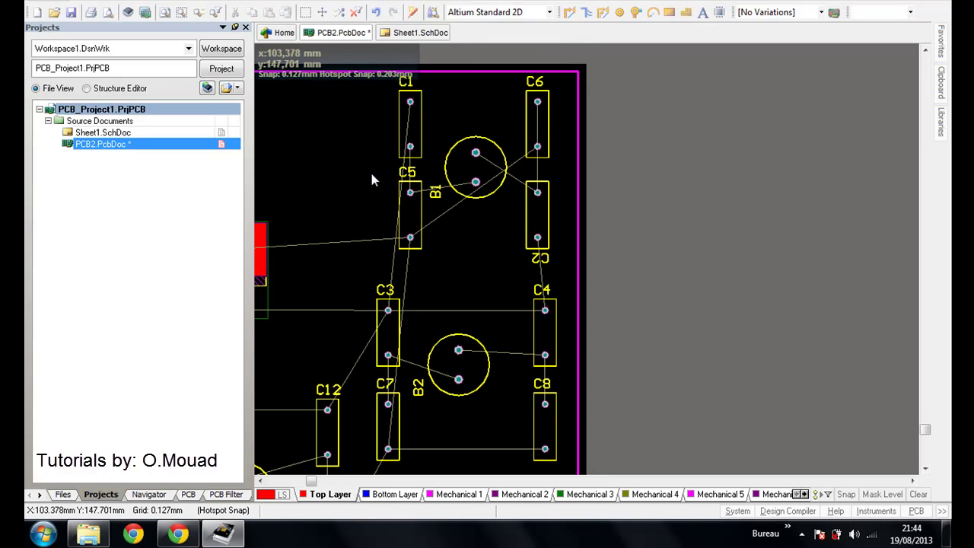
Step: Rotate motors B1 and B2 by 180 degrees in place between their capacitors
{"action": "scroll", "coordinate": [434, 176], "scroll_direction": "down", "scroll_amount": 1}
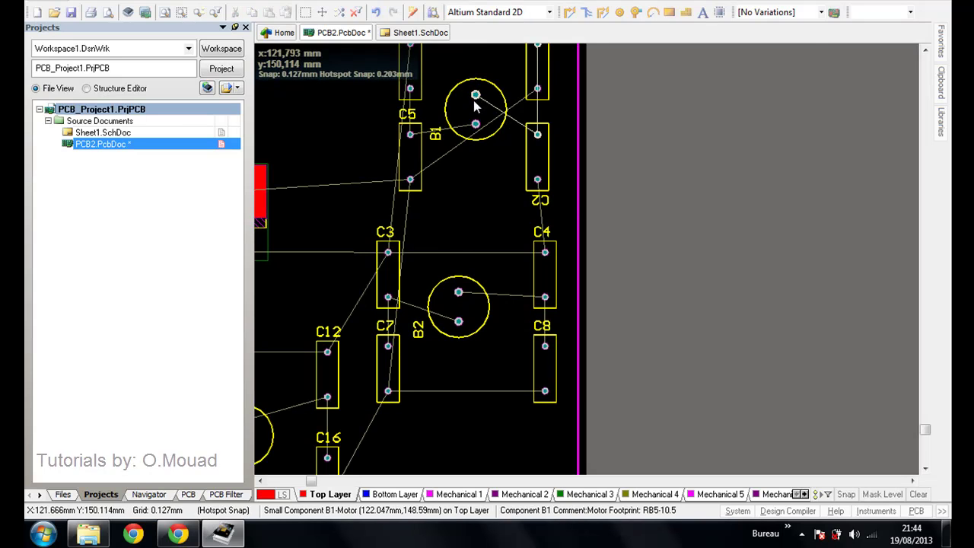
{"action": "scroll", "coordinate": [507, 309], "scroll_direction": "down", "scroll_amount": 4, "text": "ctrl"}
{"action": "scroll", "coordinate": [507, 312], "scroll_direction": "up", "scroll_amount": 3, "text": "ctrl"}
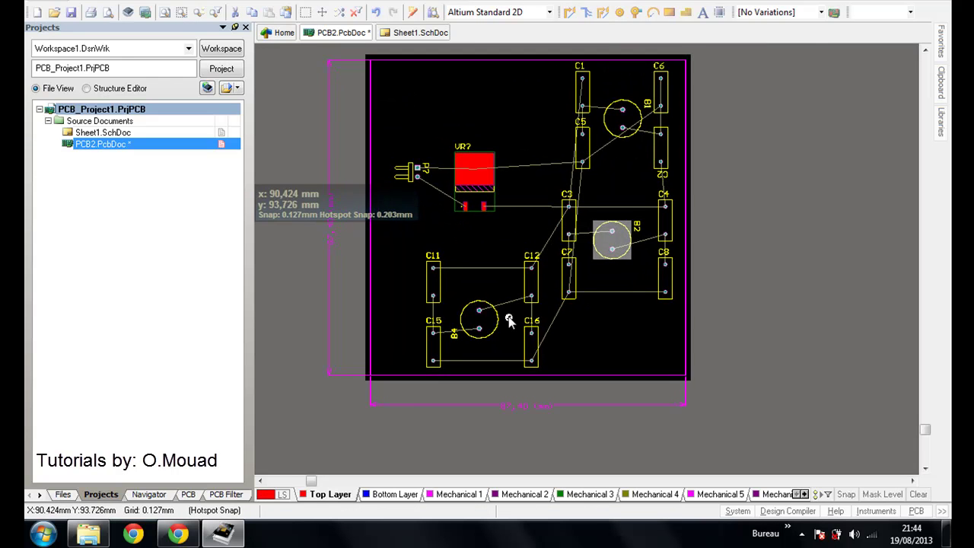
{"action": "scroll", "coordinate": [533, 114], "scroll_direction": "up", "scroll_amount": 1, "text": "ctrl"}
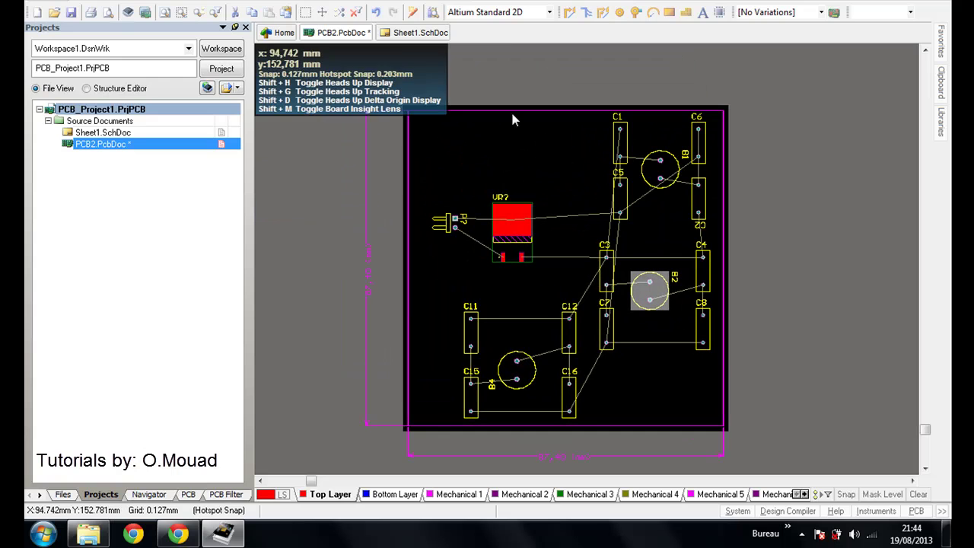
Step: Autoroute the whole board using the Default 2 Layer Board routing strategy
{"action": "left_click", "coordinate": [324, 1]}
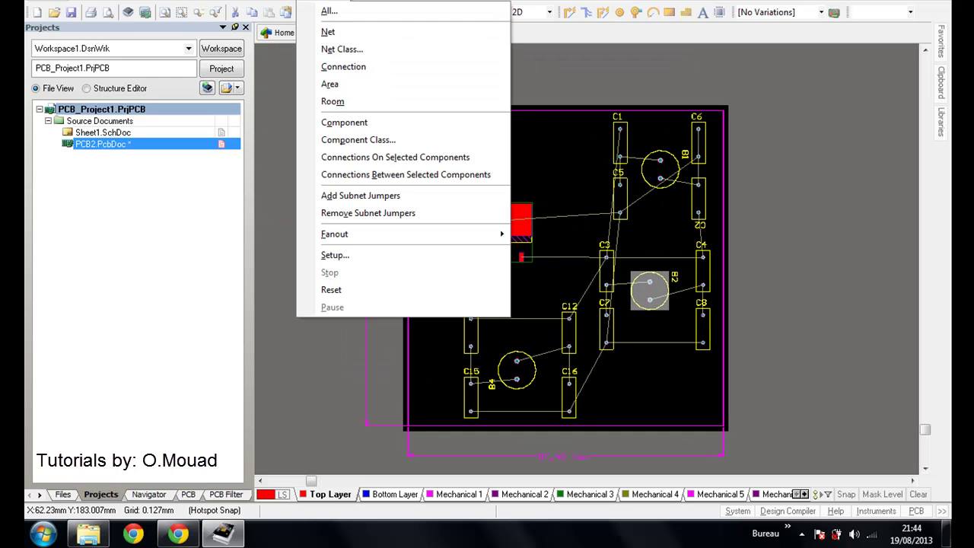
{"action": "left_click", "coordinate": [329, 13]}
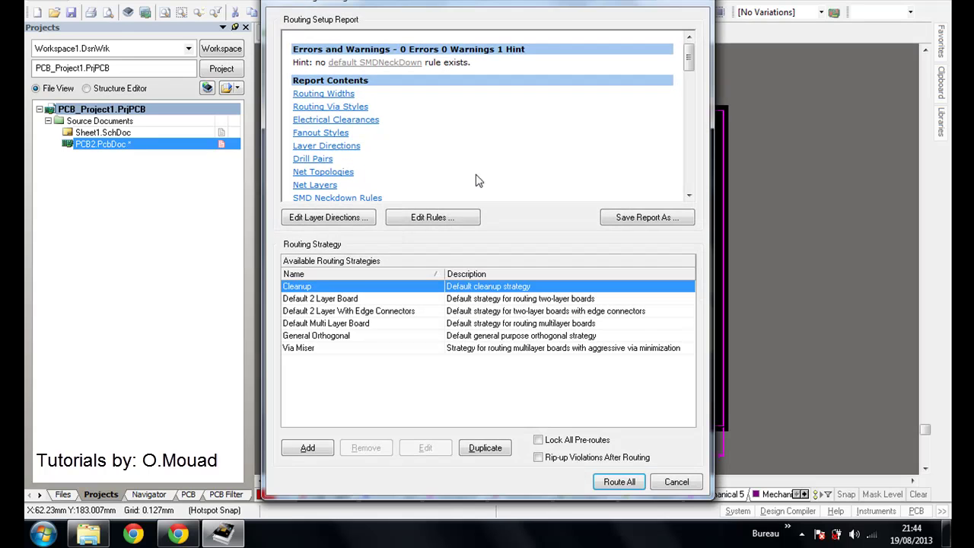
{"action": "left_click", "coordinate": [315, 299]}
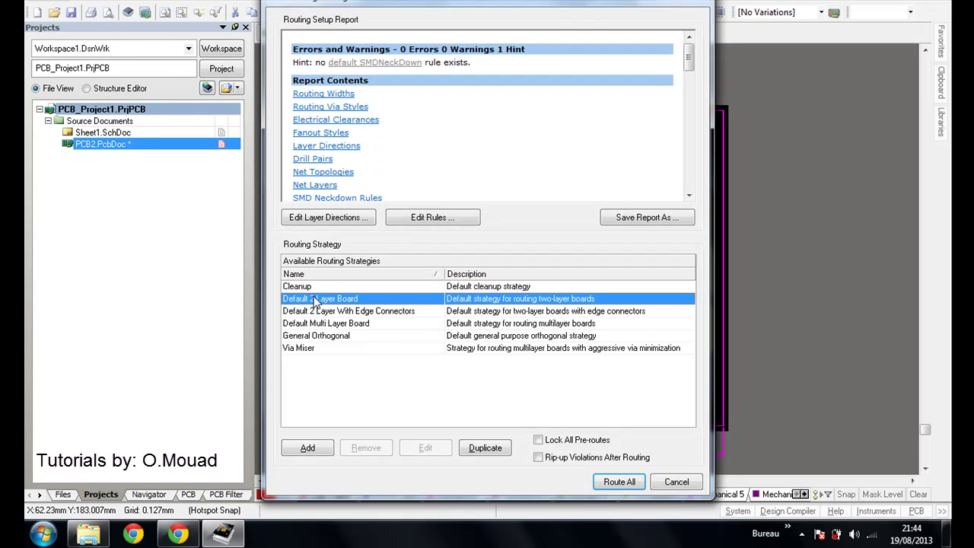
{"action": "left_click", "coordinate": [619, 481]}
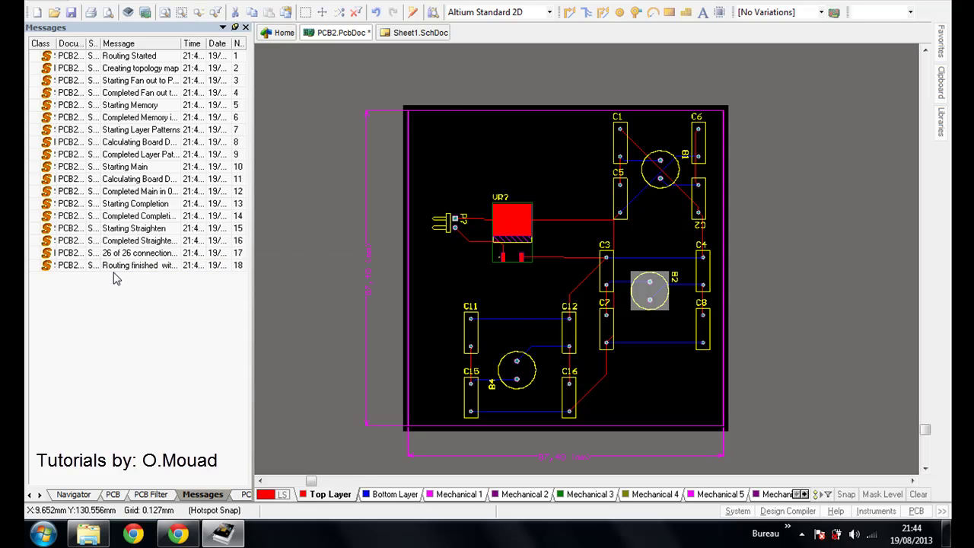
Step: Shift the horizontal top-layer GND track between the regulator and capacitor C5 slightly upward
{"action": "right_click_drag", "start_coordinate": [501, 284], "coordinate": [510, 253]}
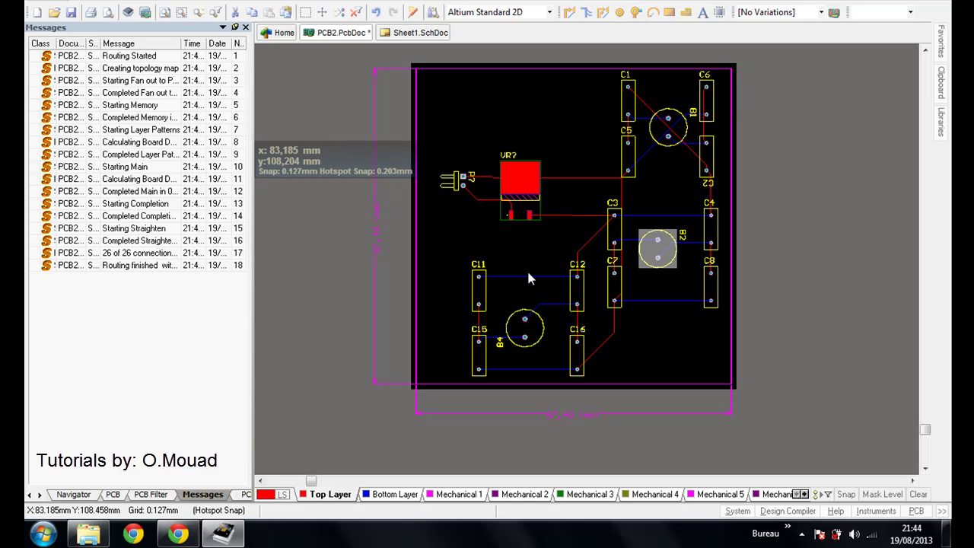
{"action": "scroll", "coordinate": [528, 274], "scroll_direction": "up", "scroll_amount": 3, "text": "ctrl"}
{"action": "scroll", "coordinate": [528, 274], "scroll_direction": "down", "scroll_amount": 5, "text": "ctrl"}
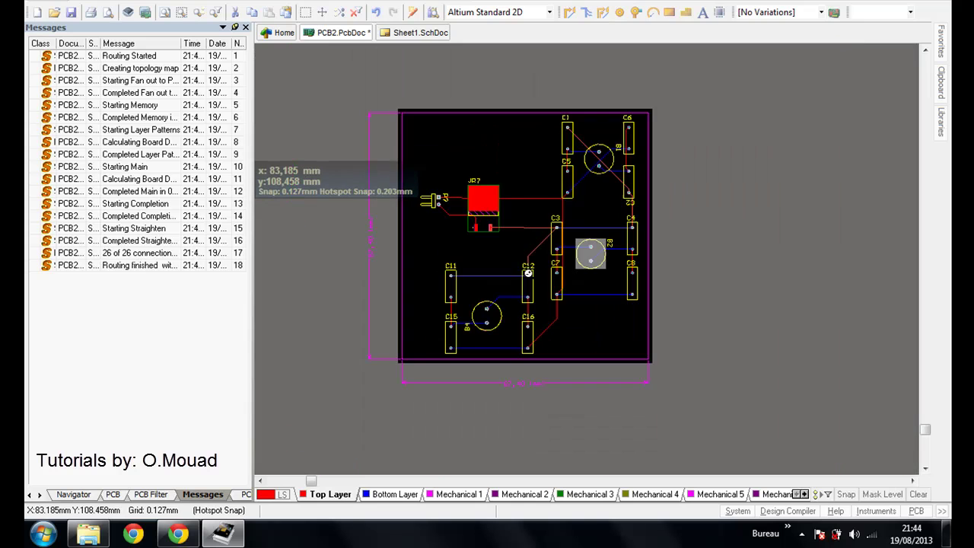
{"action": "scroll", "coordinate": [535, 225], "scroll_direction": "up", "scroll_amount": 3, "text": "ctrl"}
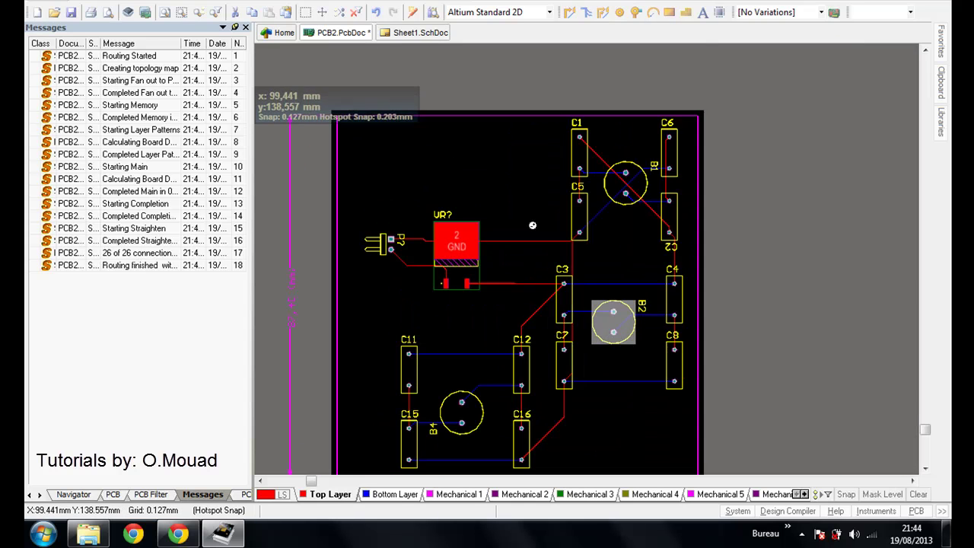
{"action": "right_click_drag", "start_coordinate": [592, 252], "coordinate": [651, 239]}
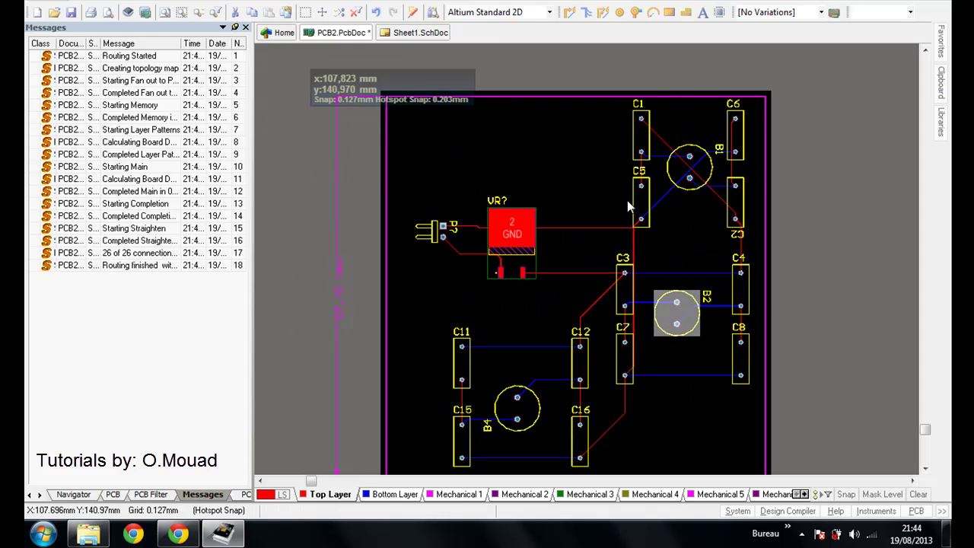
{"action": "scroll", "coordinate": [626, 196], "scroll_direction": "up", "scroll_amount": 3, "text": "ctrl"}
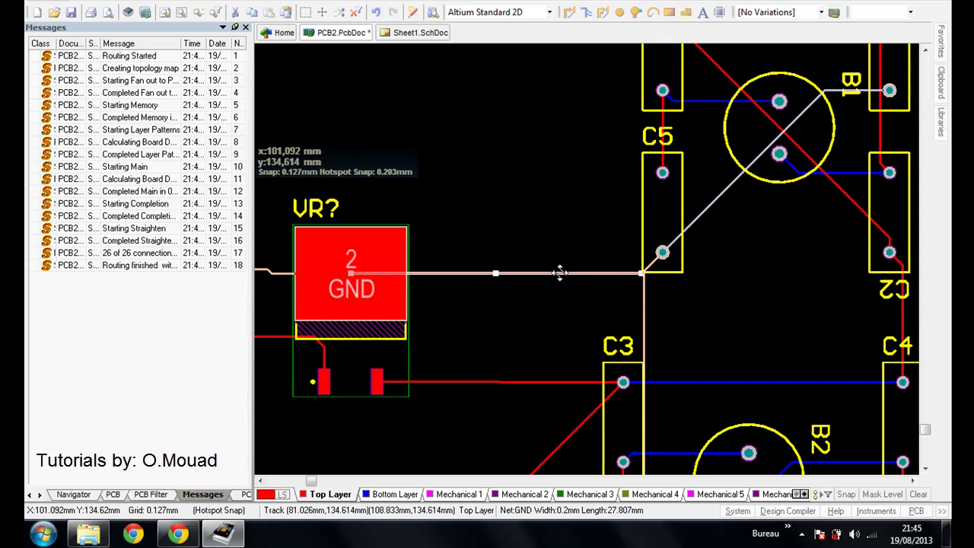
{"action": "left_click_drag", "start_coordinate": [560, 271], "coordinate": [557, 258]}
Step: Review the autorouted tracks around the three motors and save the PCB document
{"action": "right_click_drag", "start_coordinate": [745, 273], "coordinate": [632, 260]}
{"action": "middle_click_drag", "start_coordinate": [635, 259], "coordinate": [636, 261]}
{"action": "right_click_drag", "start_coordinate": [580, 417], "coordinate": [688, 227]}
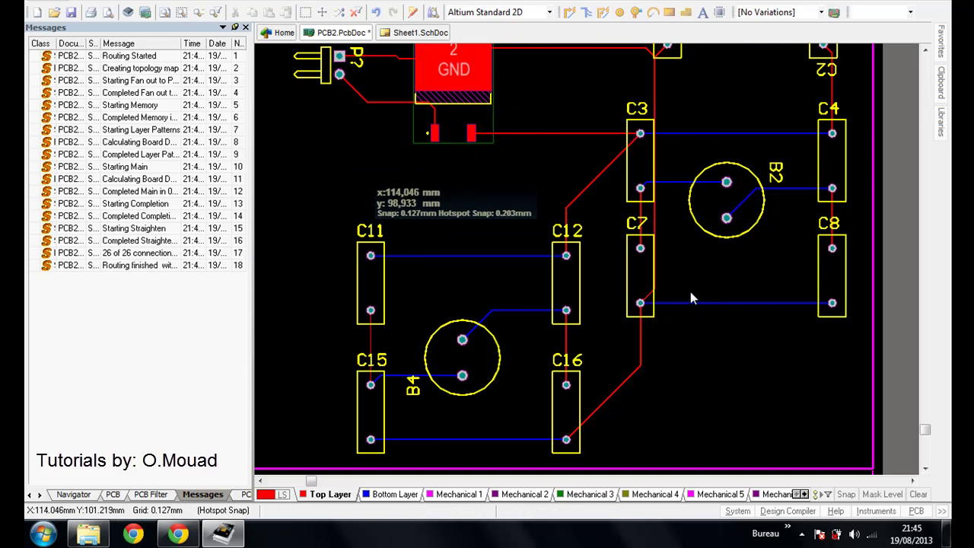
{"action": "right_click_drag", "start_coordinate": [715, 213], "coordinate": [741, 430]}
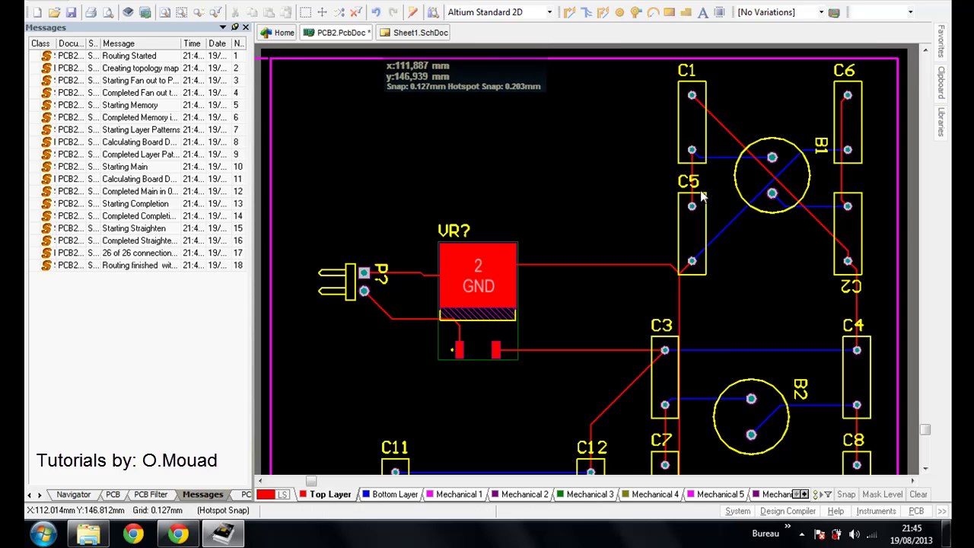
{"action": "right_click_drag", "start_coordinate": [561, 192], "coordinate": [623, 135]}
{"action": "right_click_drag", "start_coordinate": [467, 80], "coordinate": [419, 142]}
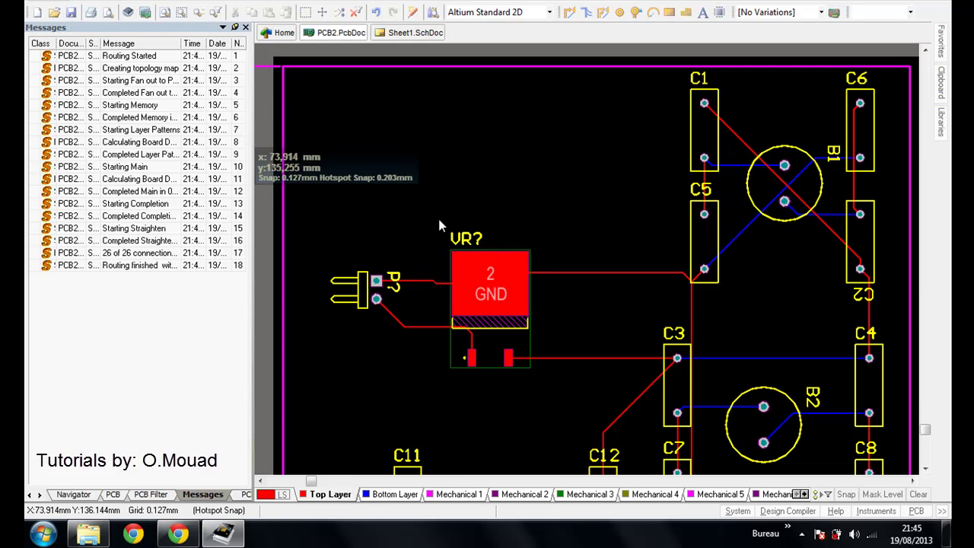
{"action": "right_click_drag", "start_coordinate": [450, 214], "coordinate": [453, 190]}
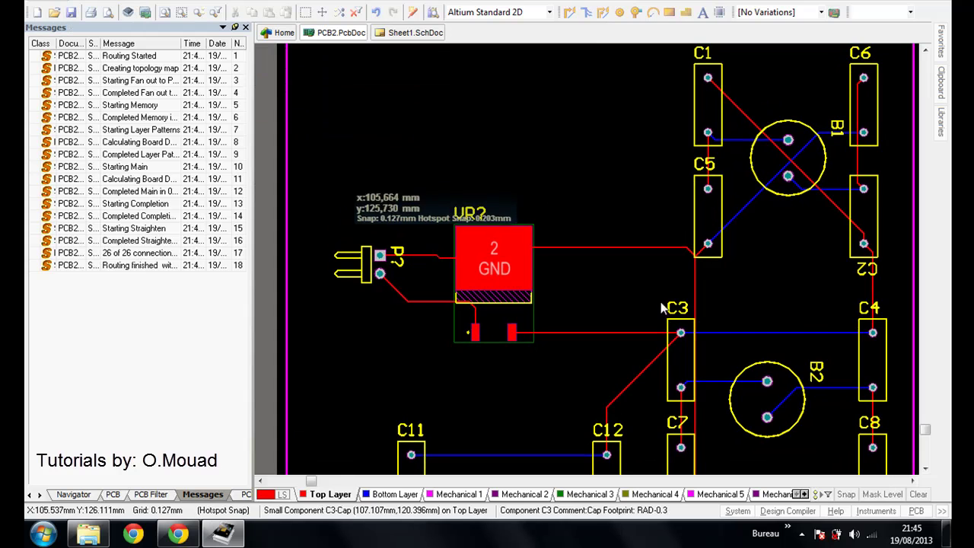
Step: Delete the top-layer GND track segments joining the regulator to C5 and running from C5 down toward C7
{"action": "left_click", "coordinate": [616, 246]}
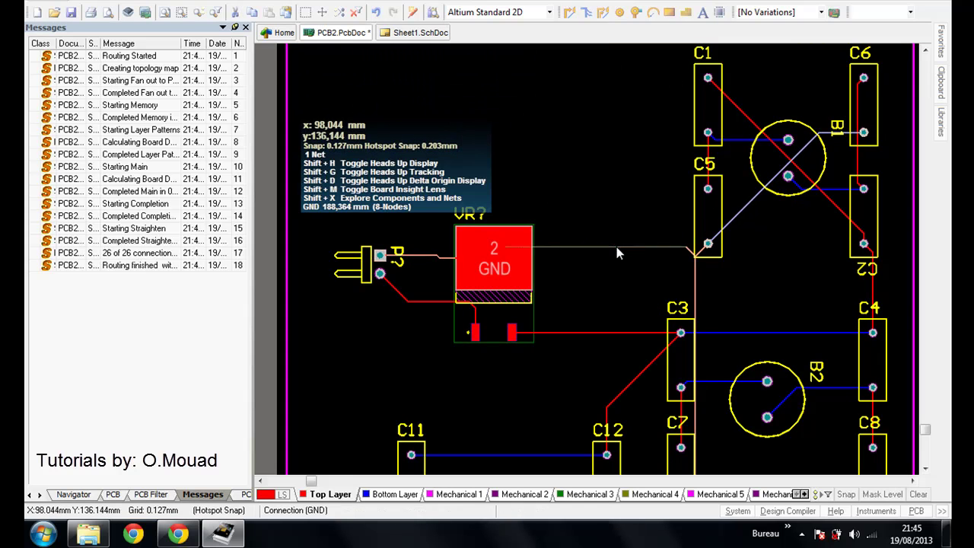
{"action": "key", "text": "Delete"}
{"action": "left_click", "coordinate": [687, 251]}
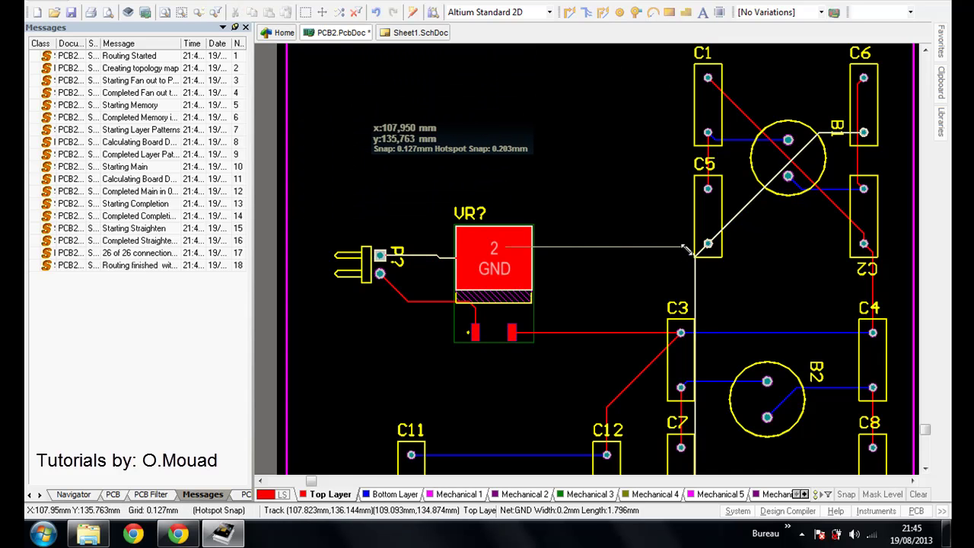
{"action": "key", "text": "Delete"}
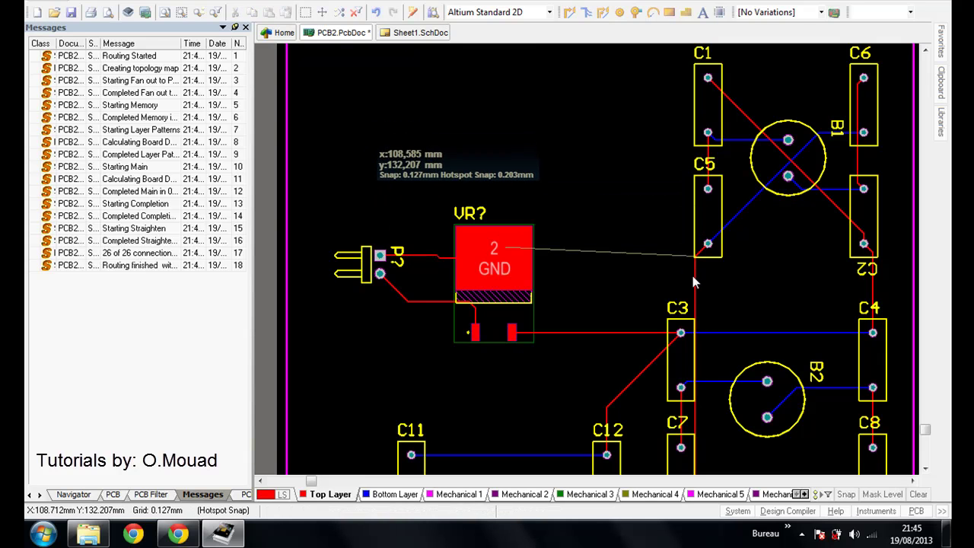
{"action": "left_click", "coordinate": [694, 277]}
{"action": "key", "text": "Delete"}
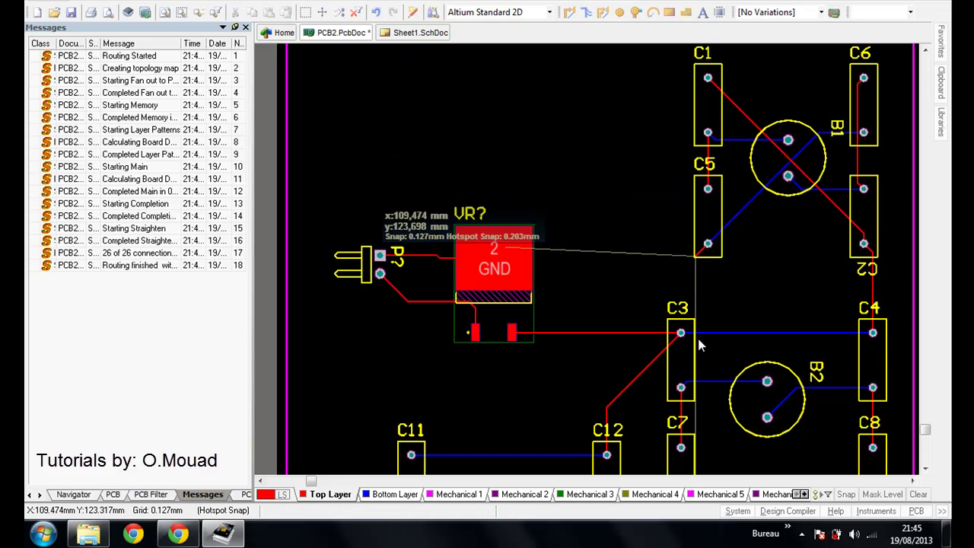
{"action": "right_click_drag", "start_coordinate": [698, 340], "coordinate": [636, 196]}
{"action": "right_click_drag", "start_coordinate": [632, 163], "coordinate": [654, 244]}
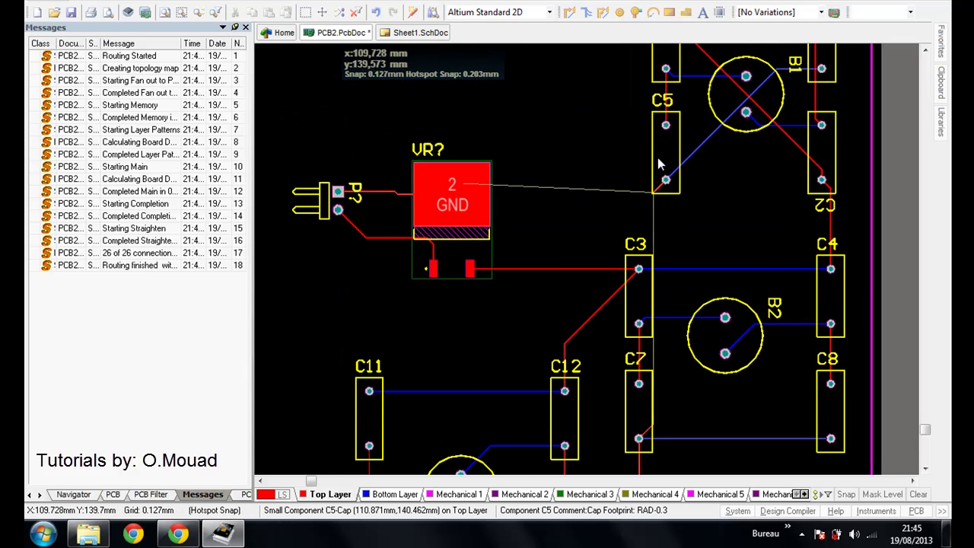
{"action": "left_click", "coordinate": [659, 188]}
{"action": "key", "text": "Delete"}
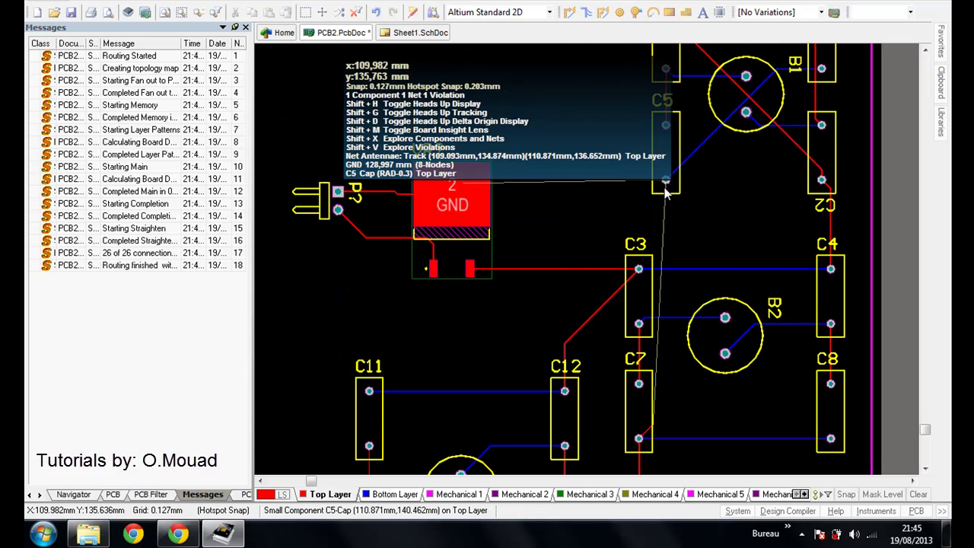
Step: Manually route the GND net on the top layer from the regulator's pad 2 through C5's lower pad to C7's lower pad
{"action": "left_click", "coordinate": [569, 13]}
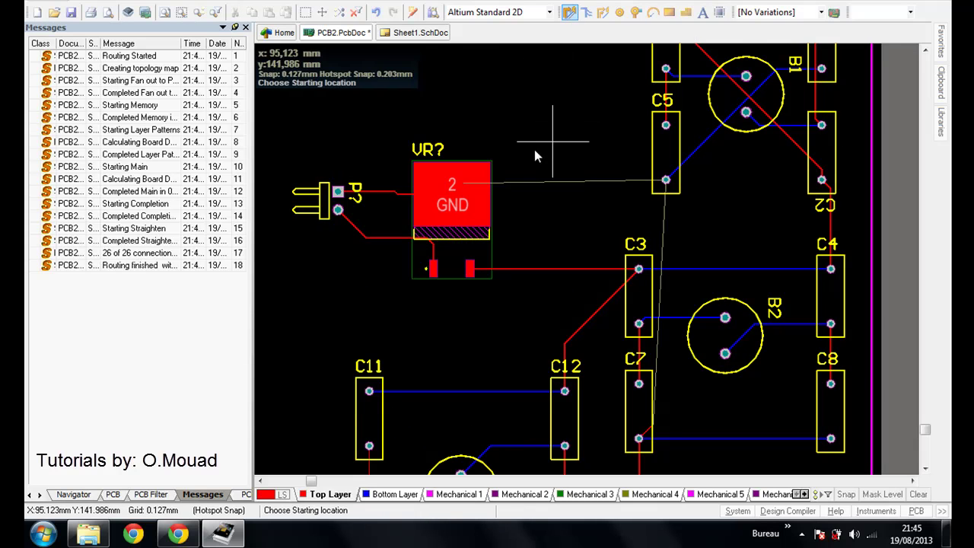
{"action": "left_click", "coordinate": [461, 187]}
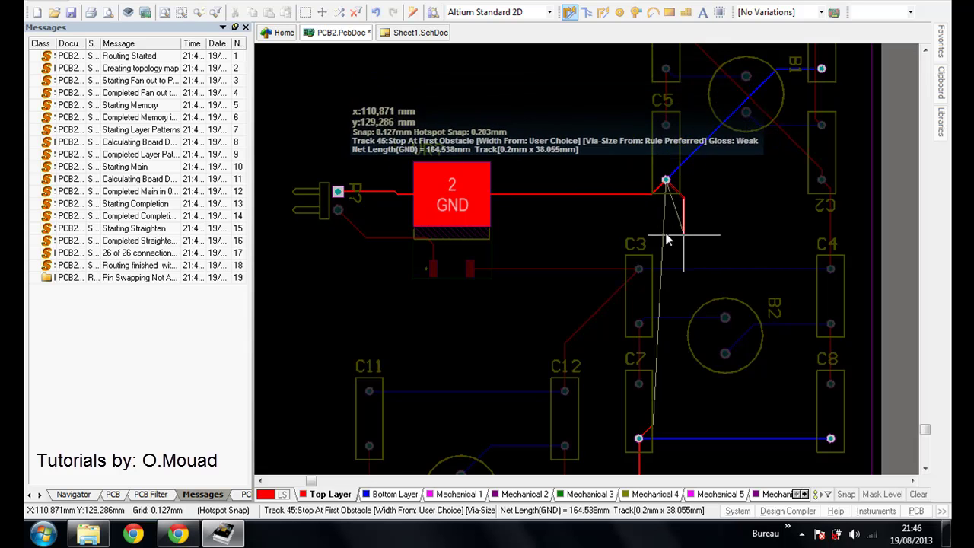
{"action": "scroll", "coordinate": [667, 259], "scroll_direction": "down", "scroll_amount": 2}
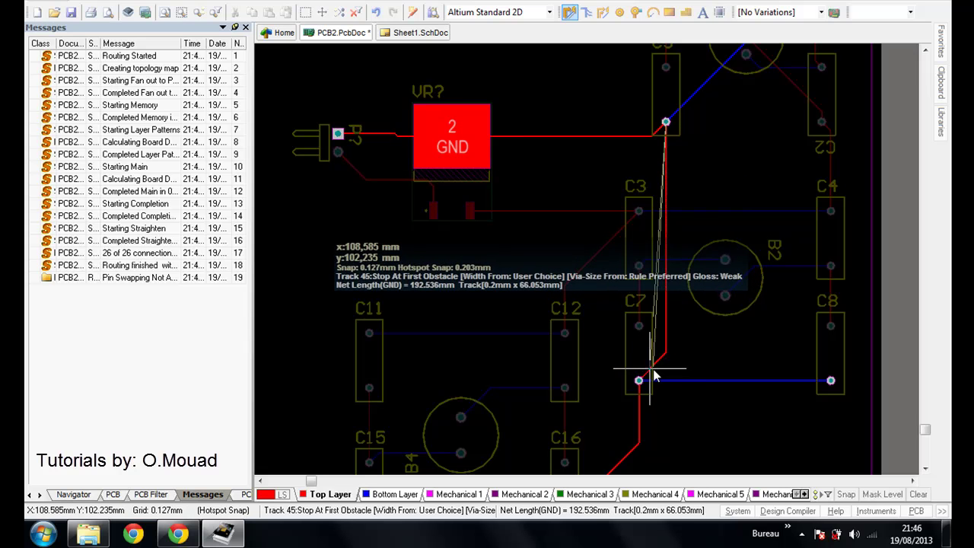
{"action": "left_click", "coordinate": [700, 363], "text": "ctrl"}
{"action": "key", "text": "Escape"}
{"action": "right_click_drag", "start_coordinate": [591, 186], "coordinate": [638, 186]}
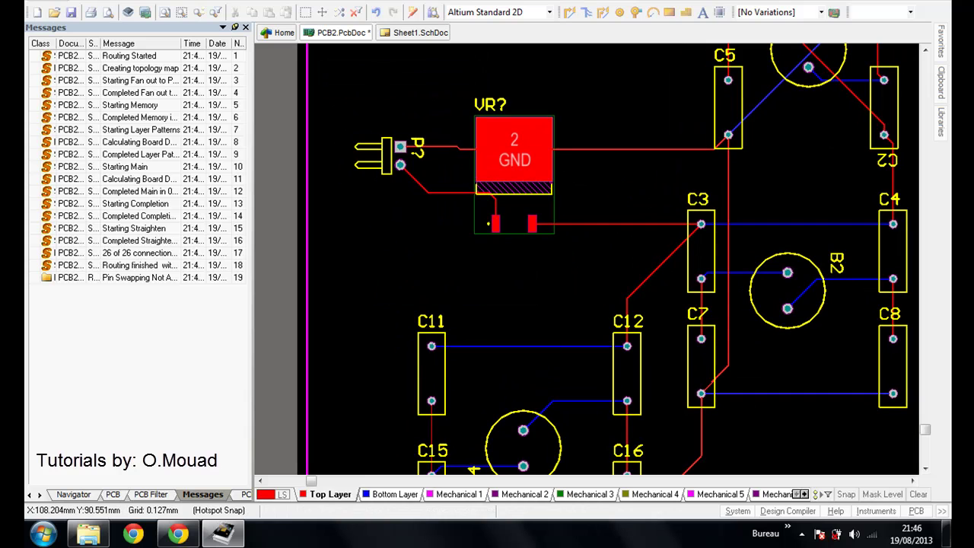
{"action": "left_click", "coordinate": [801, 534]}
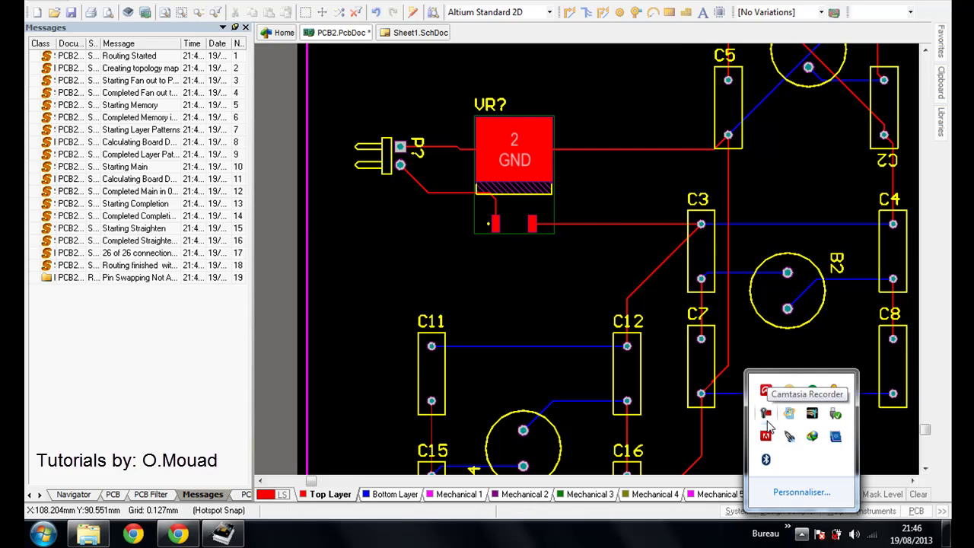
{"action": "left_click", "coordinate": [196, 541]}
{"action": "left_click", "coordinate": [222, 534]}
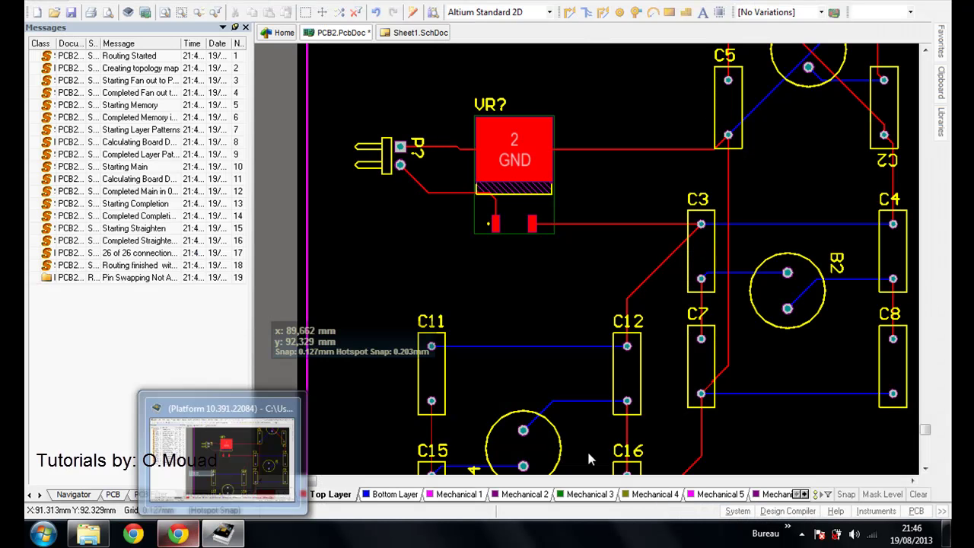
{"action": "left_click", "coordinate": [802, 535]}
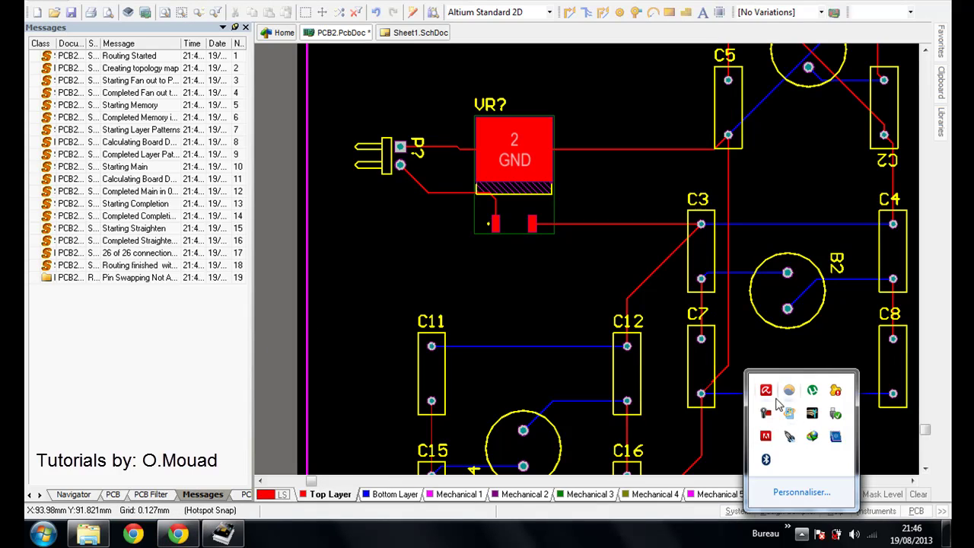